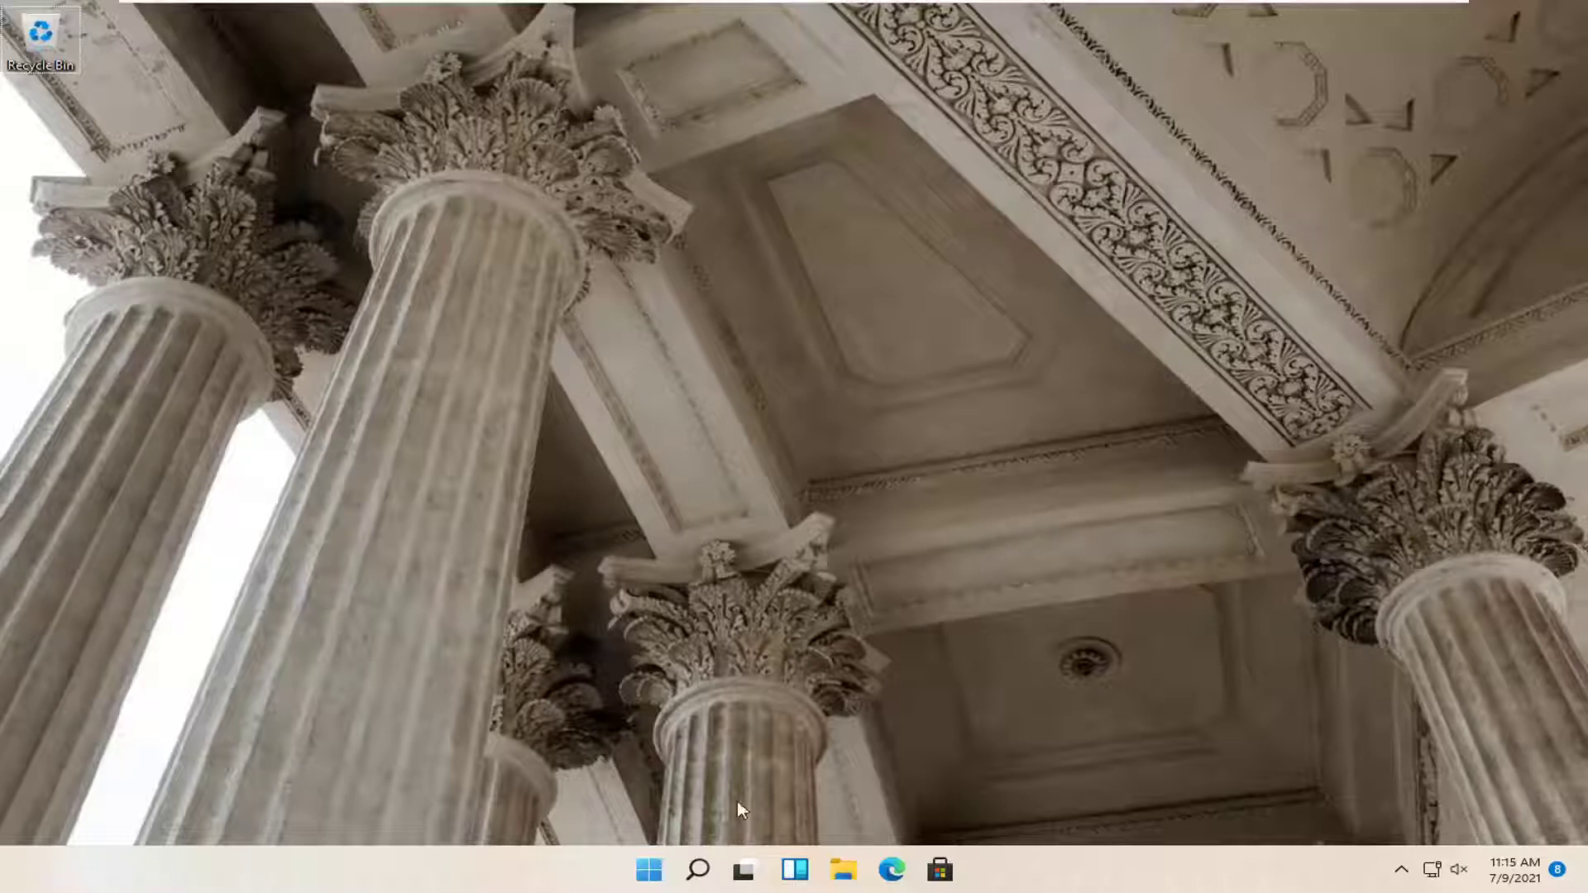
Open Settings from the Win+X menu, go to System > Troubleshoot > Other troubleshooters, and scroll to Bluetooth.
{"action": "right_click", "coordinate": [643, 879]}
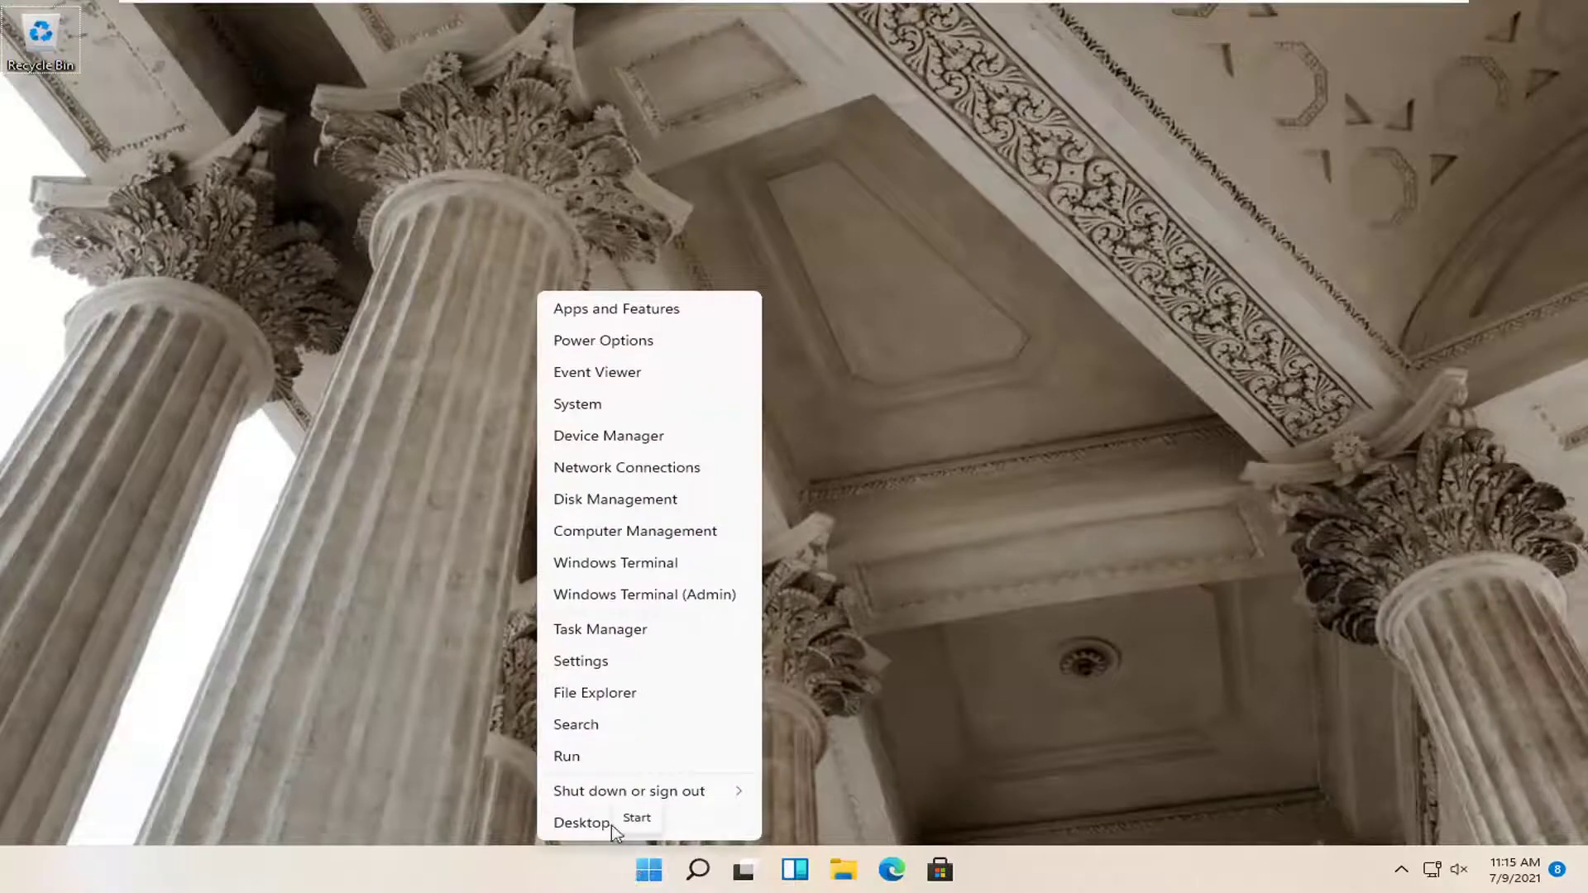
{"action": "left_click", "coordinate": [585, 666]}
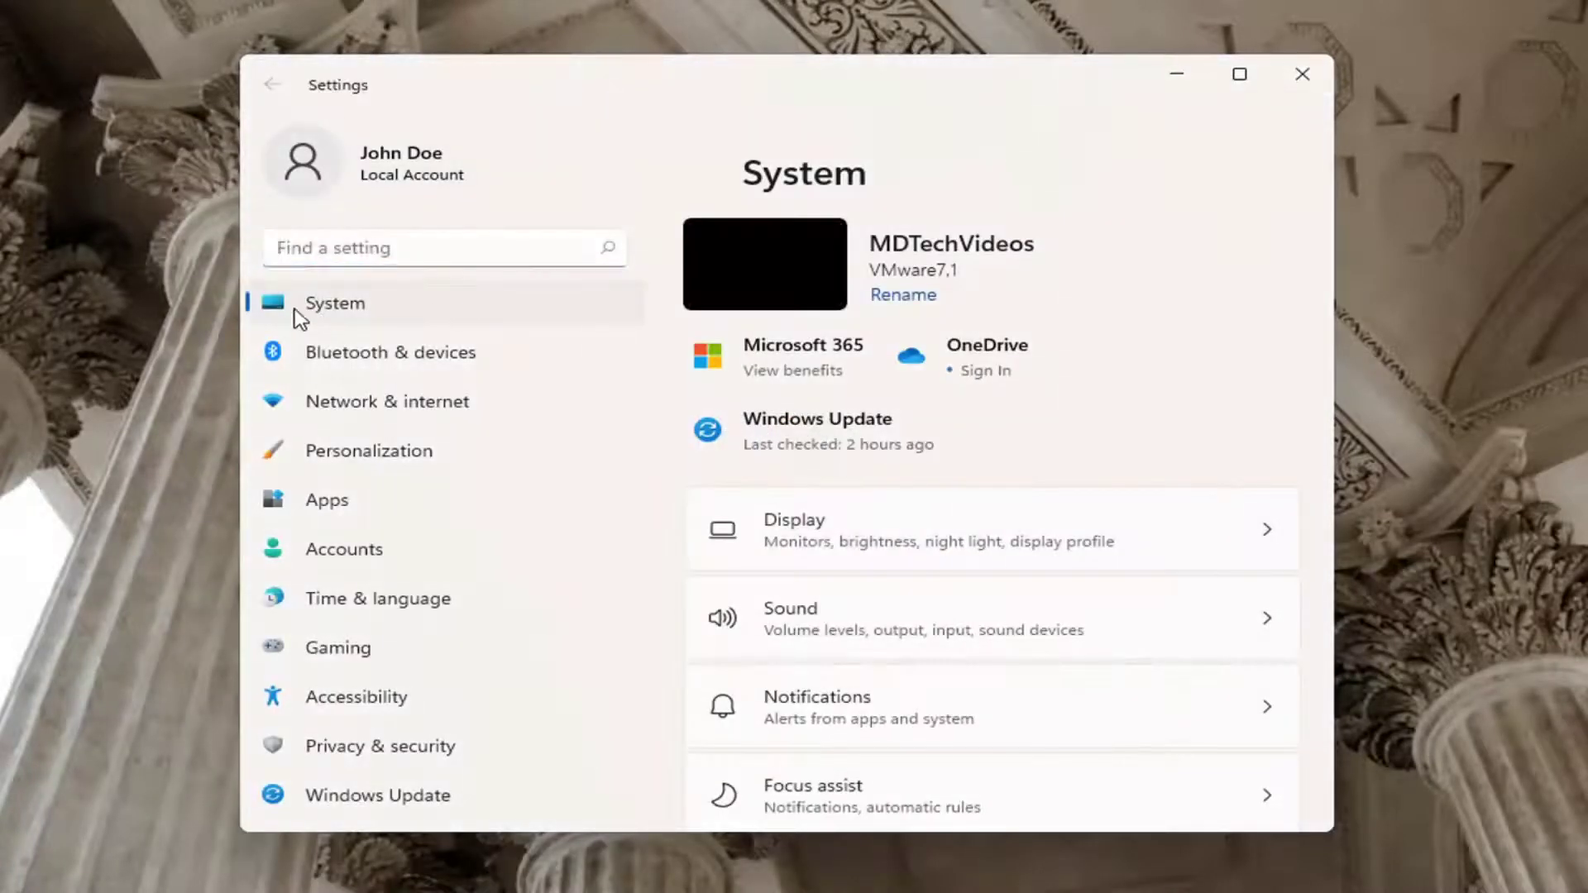
{"action": "scroll", "coordinate": [794, 620], "scroll_direction": "down", "scroll_amount": 6}
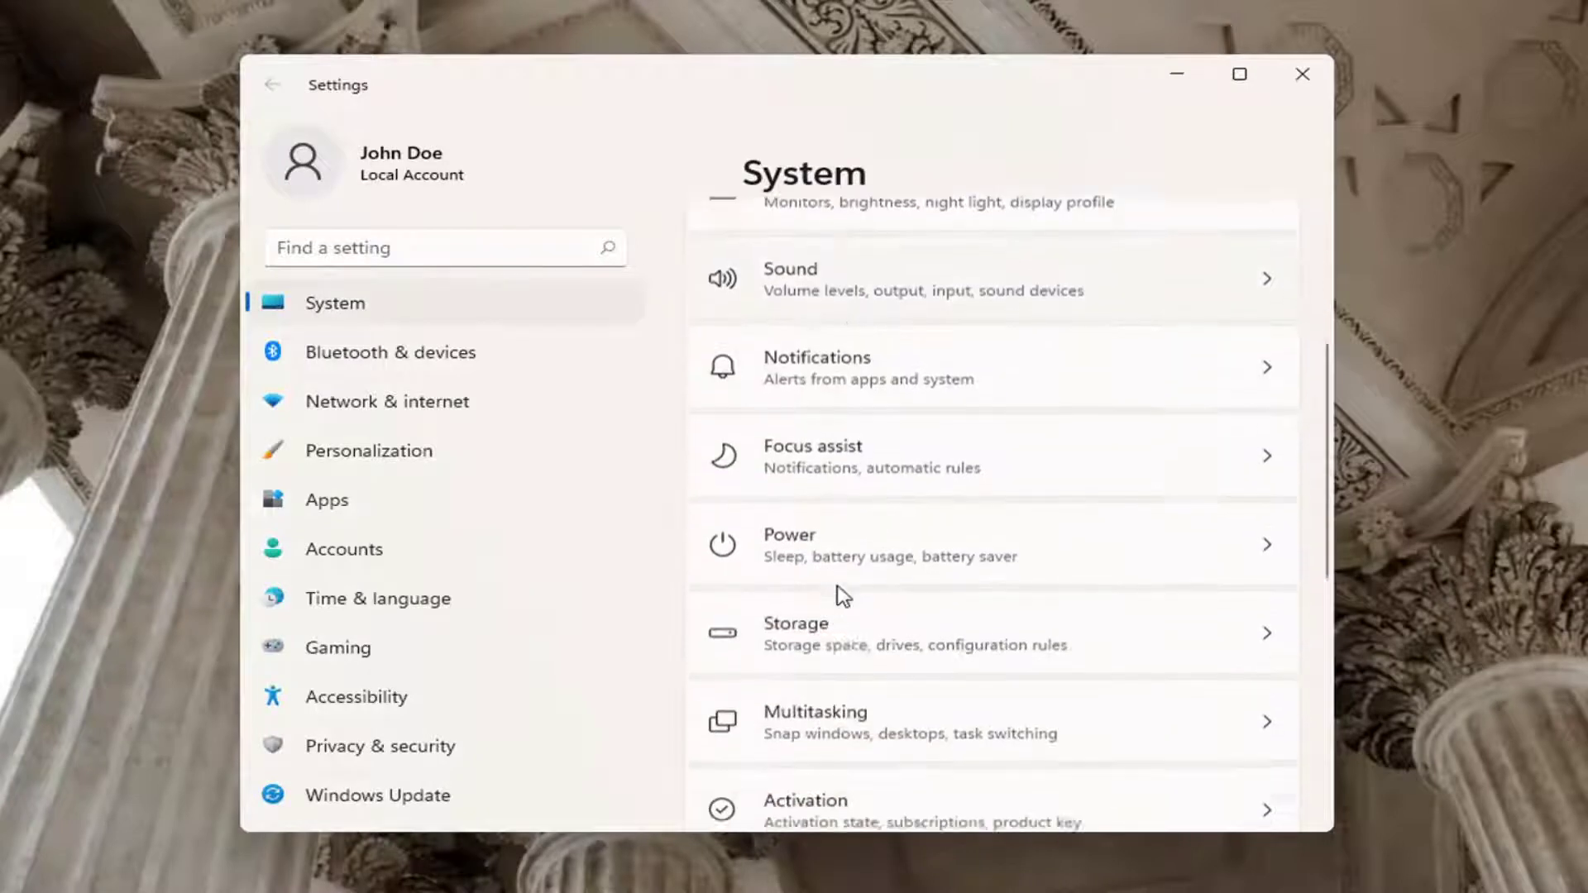
{"action": "left_click", "coordinate": [821, 674]}
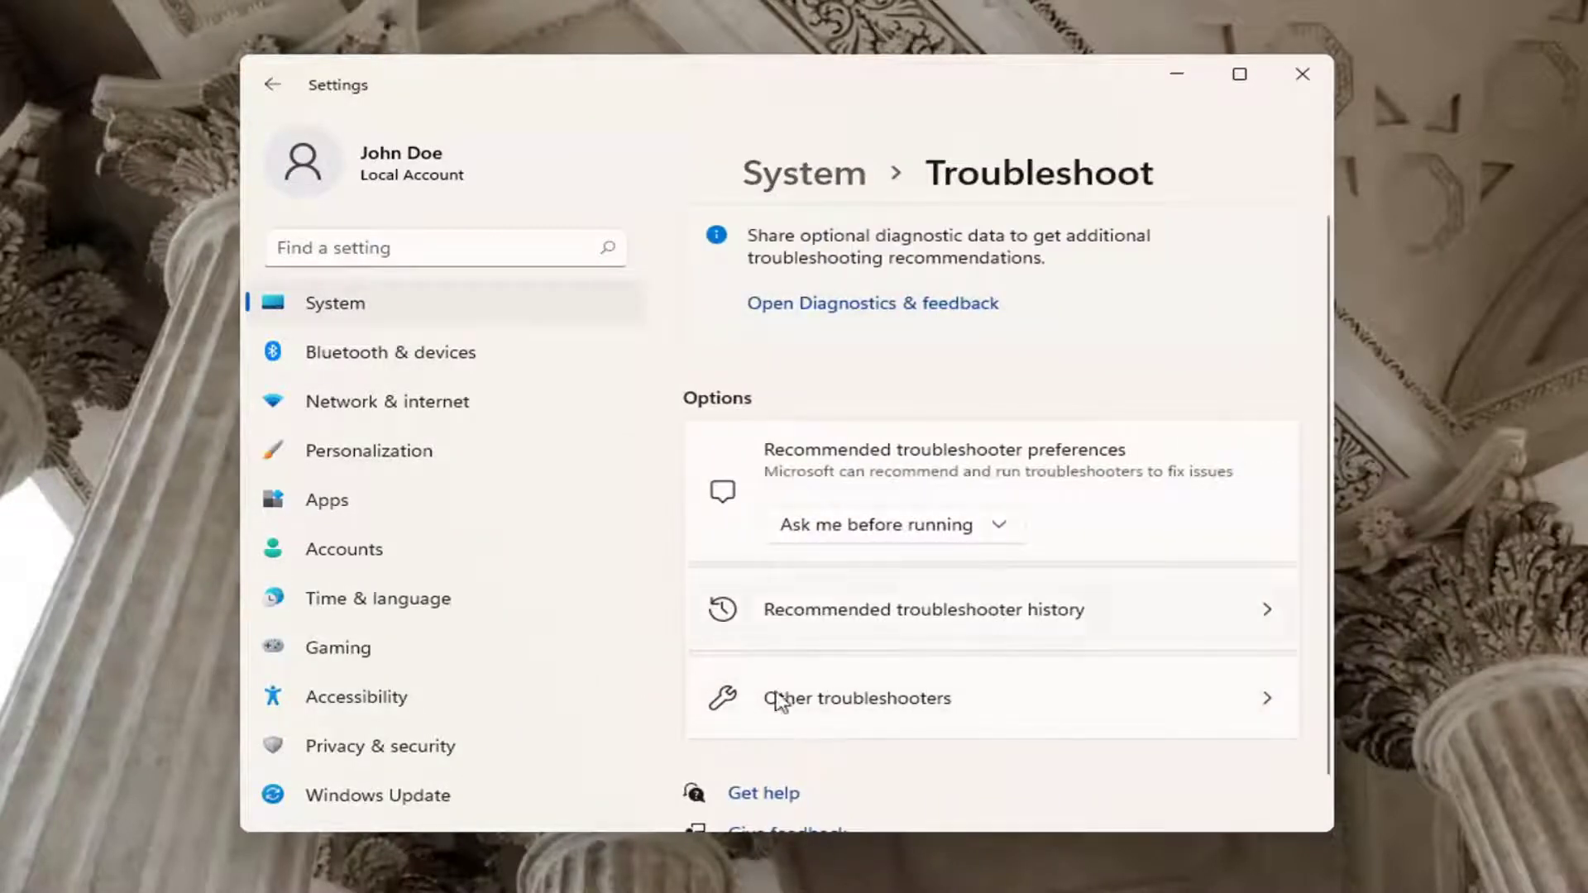
{"action": "left_click", "coordinate": [904, 703]}
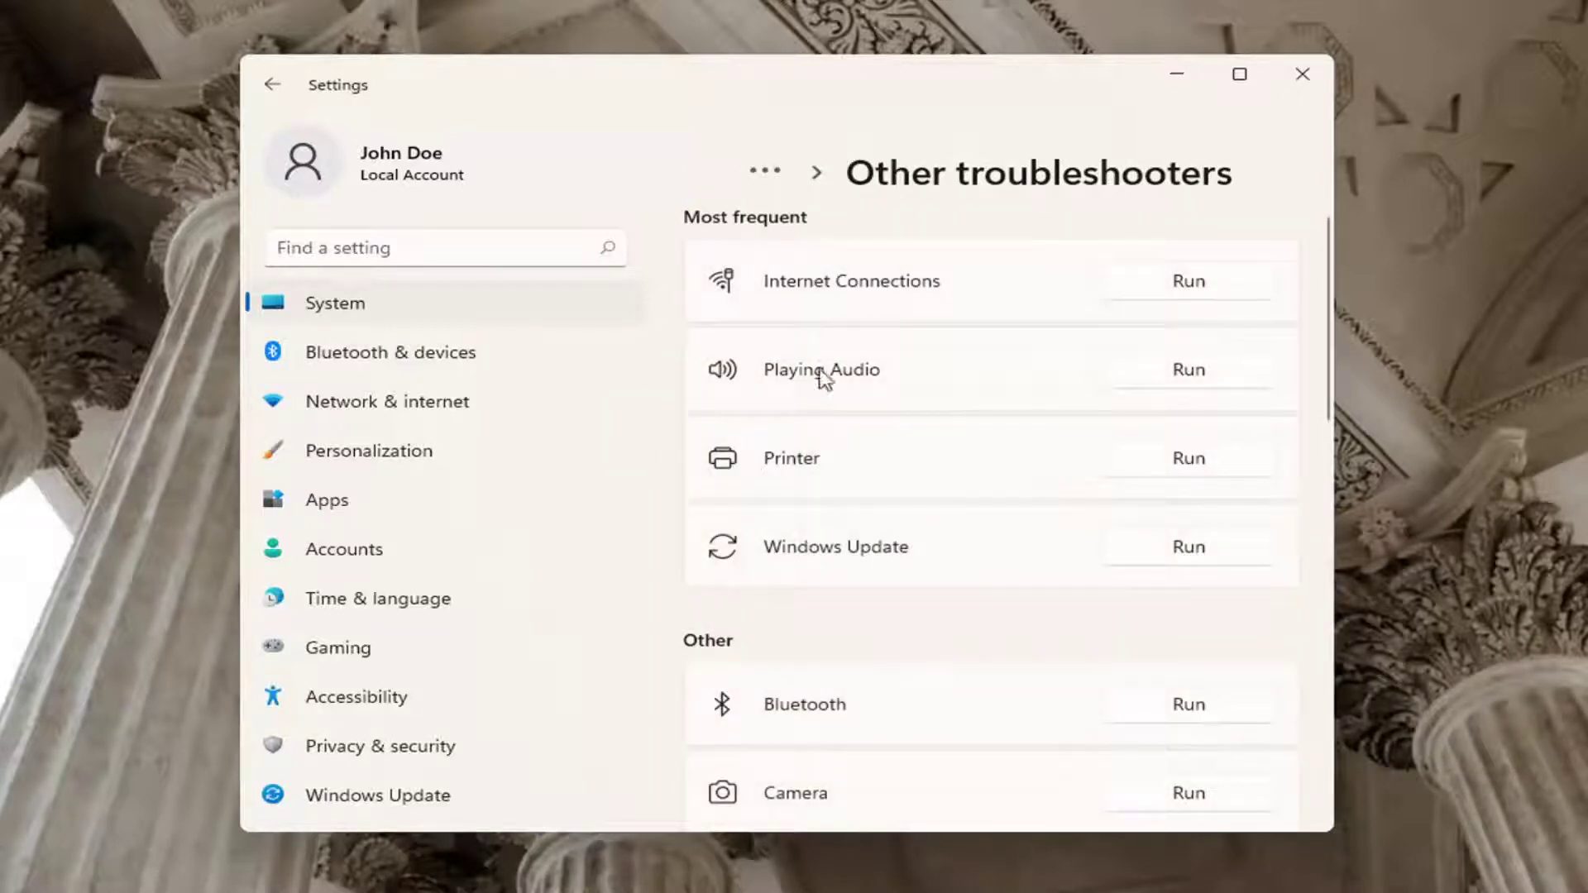
{"action": "scroll", "coordinate": [777, 626], "scroll_direction": "down", "scroll_amount": 2}
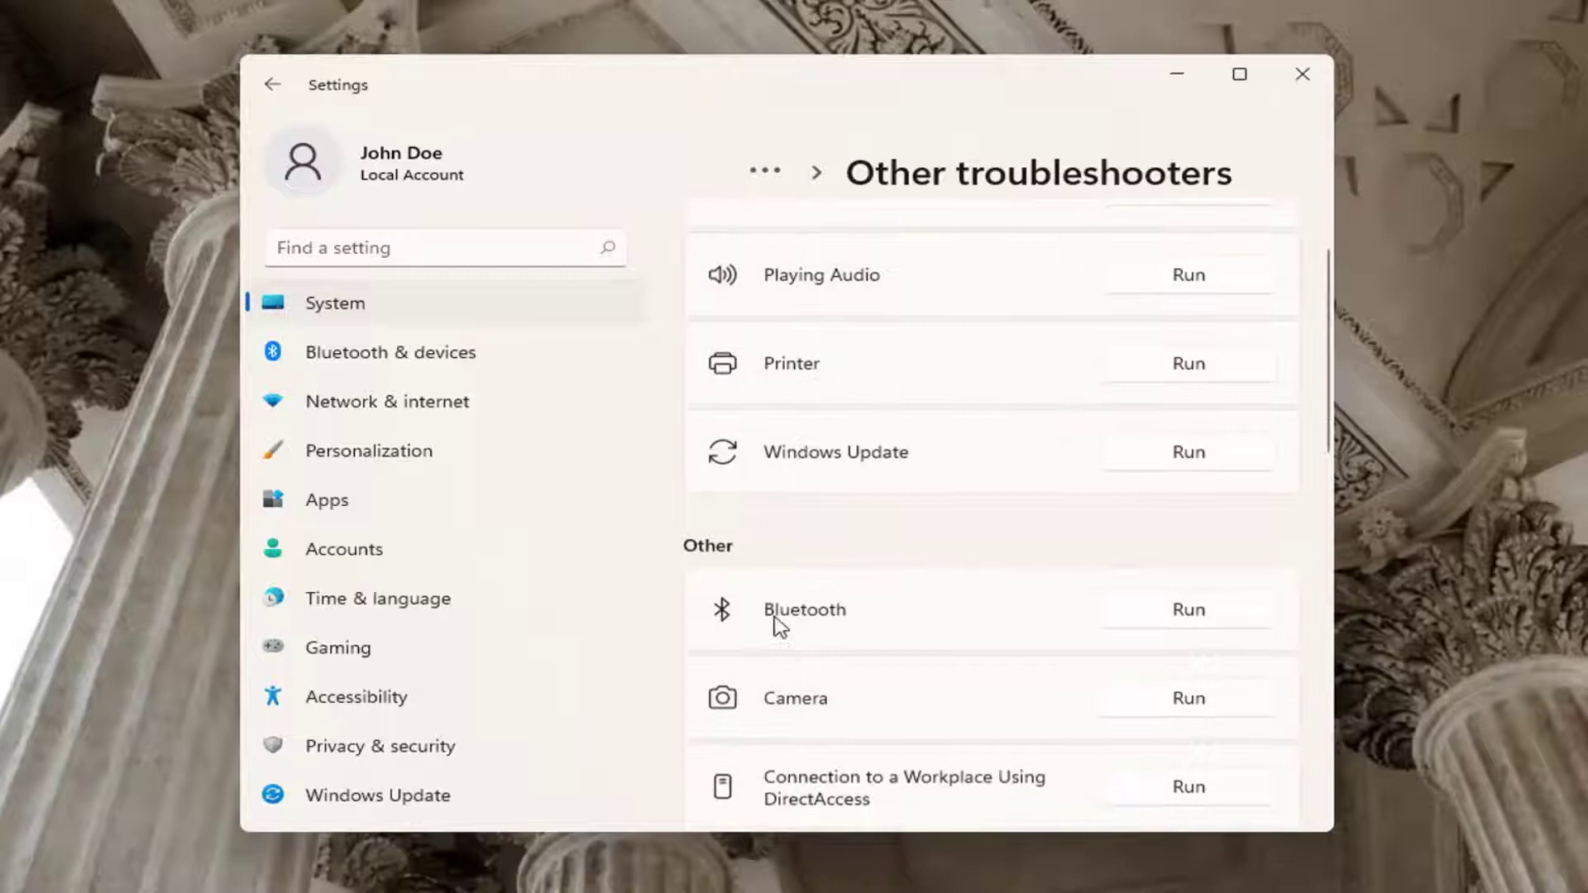
Run the Bluetooth troubleshooter through to its capability-problem result, then close it.
{"action": "left_click", "coordinate": [1177, 612]}
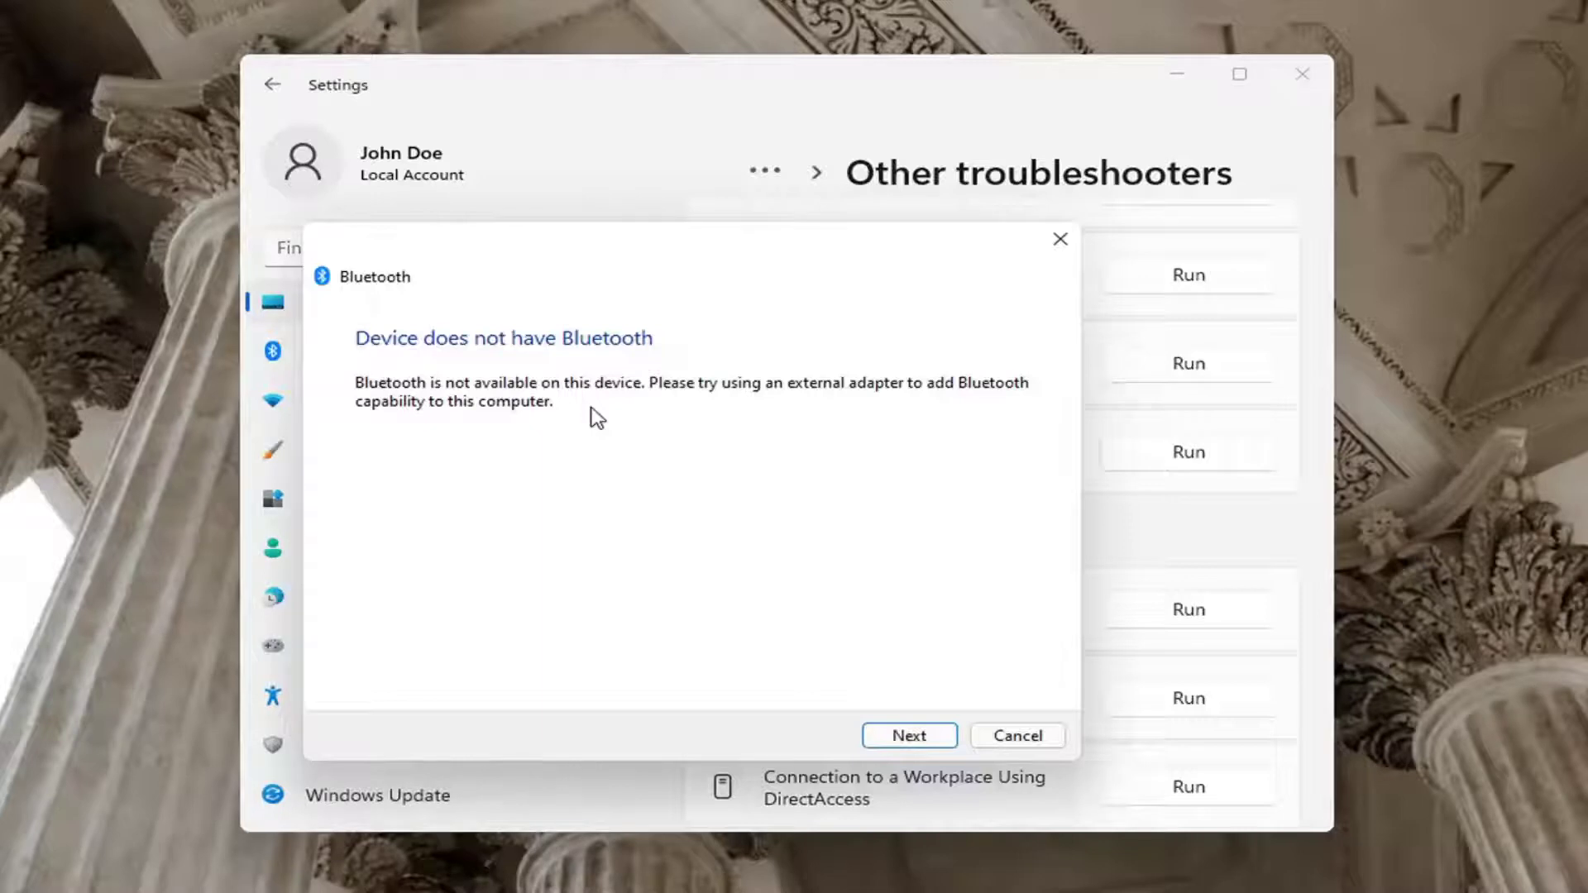
{"action": "left_click", "coordinate": [911, 741]}
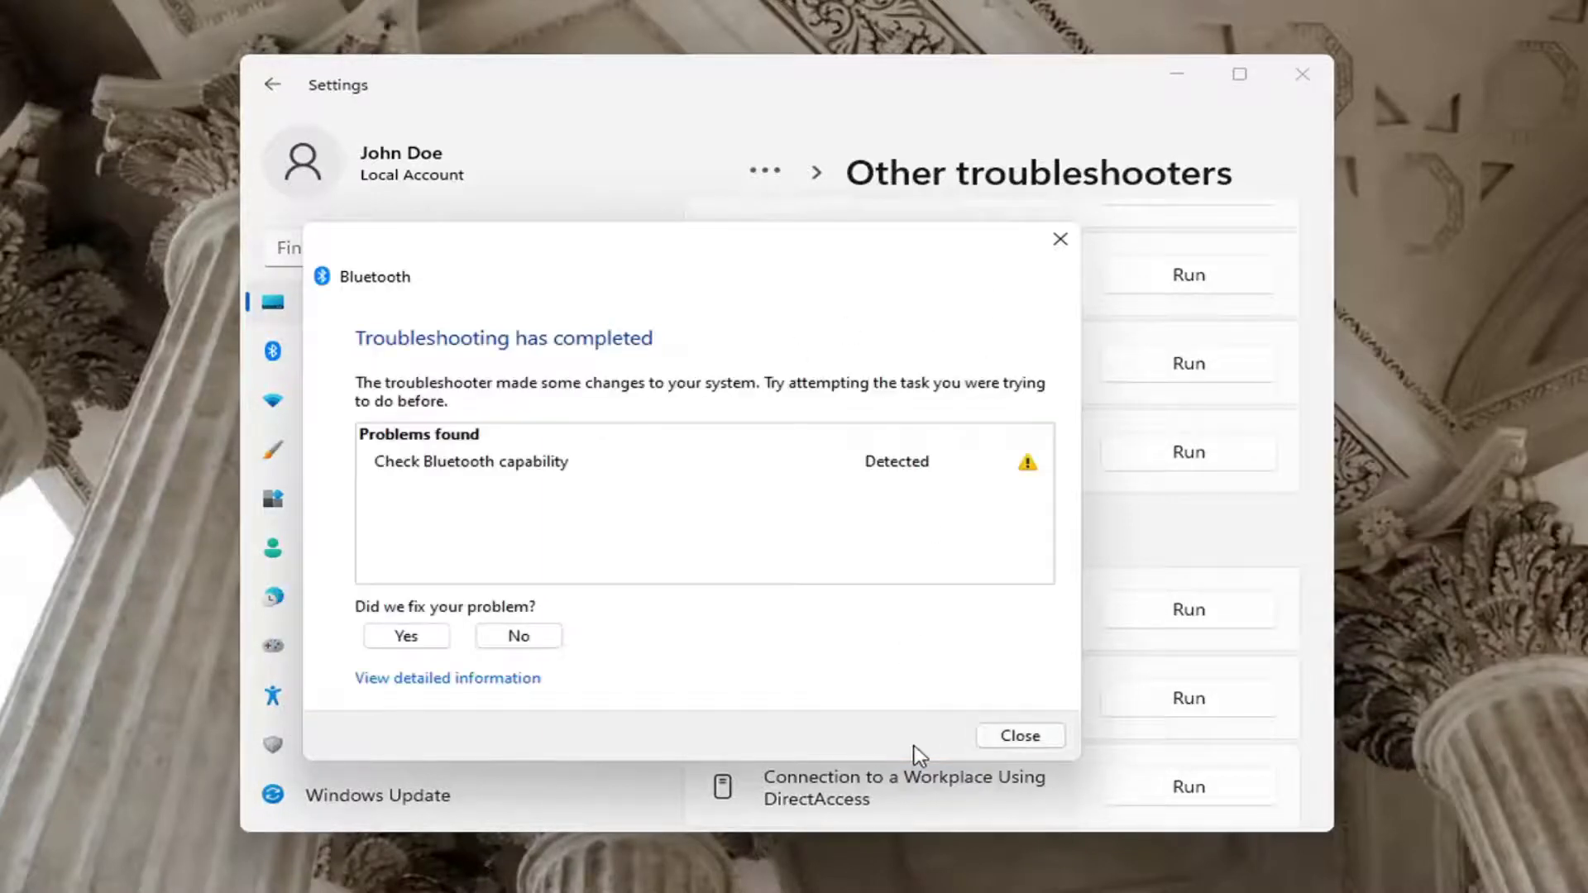
{"action": "left_click", "coordinate": [1060, 239]}
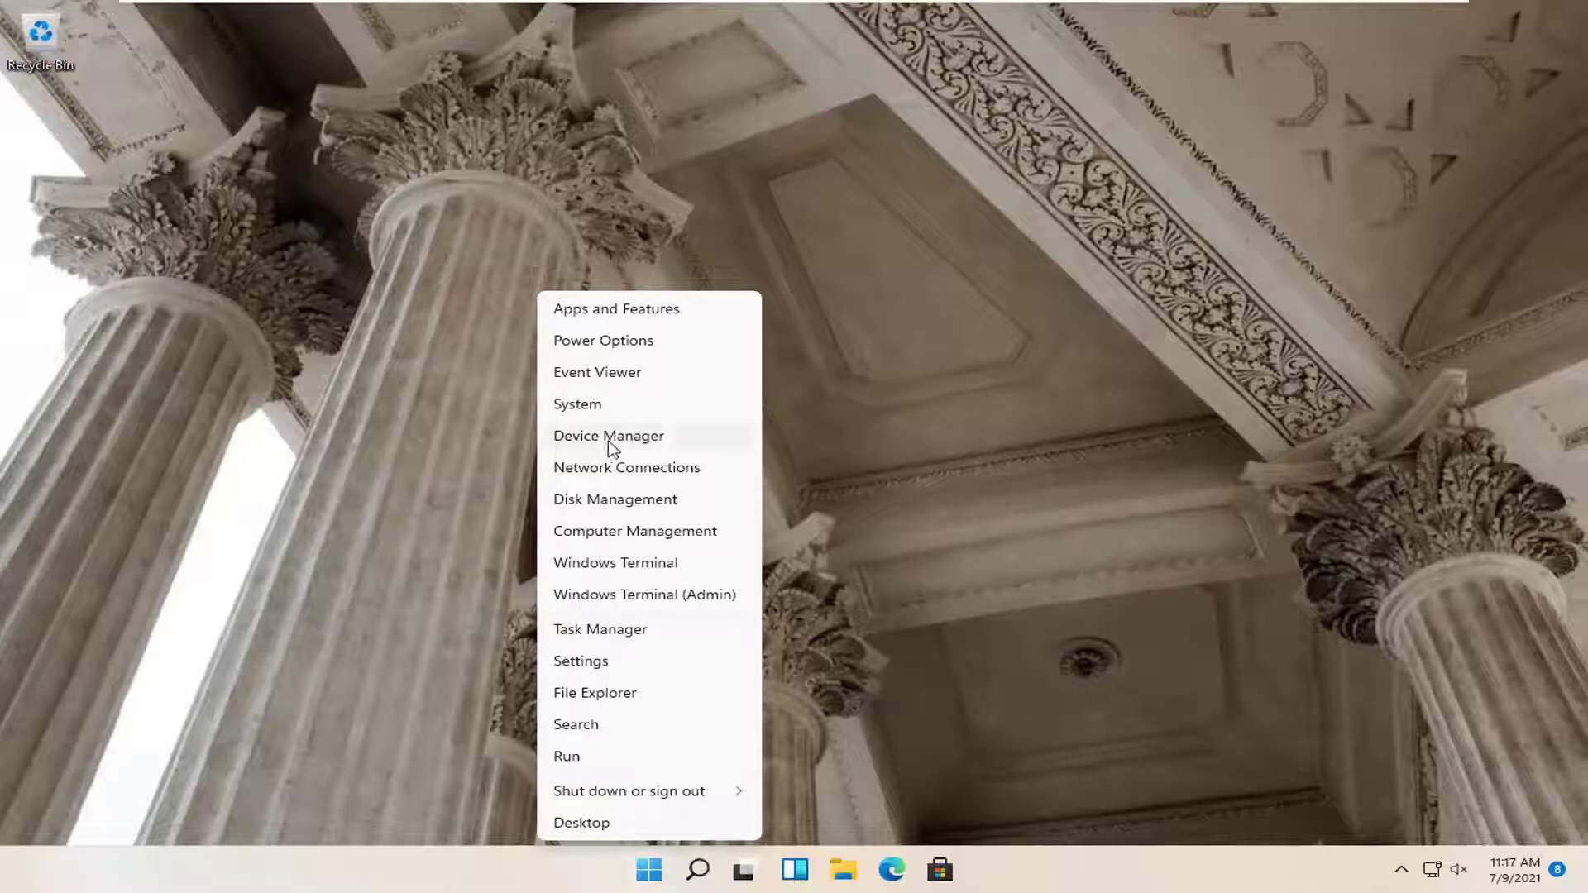
Open Device Manager, move its window right, and select Microsoft AC Adapter under Batteries.
{"action": "left_click", "coordinate": [612, 438]}
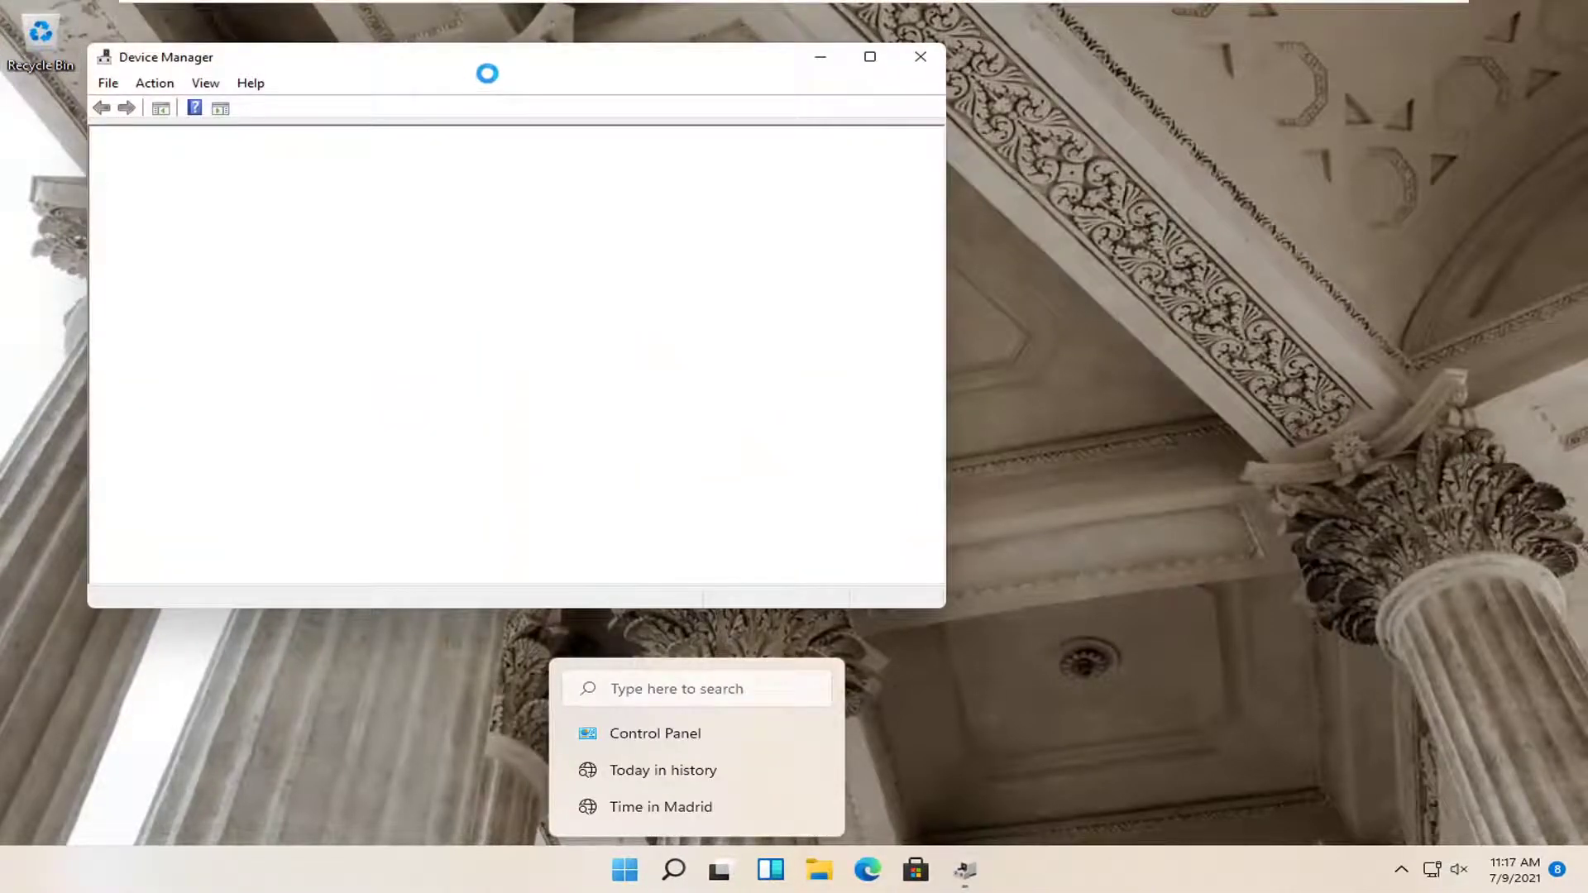
{"action": "left_click_drag", "start_coordinate": [489, 73], "coordinate": [762, 76]}
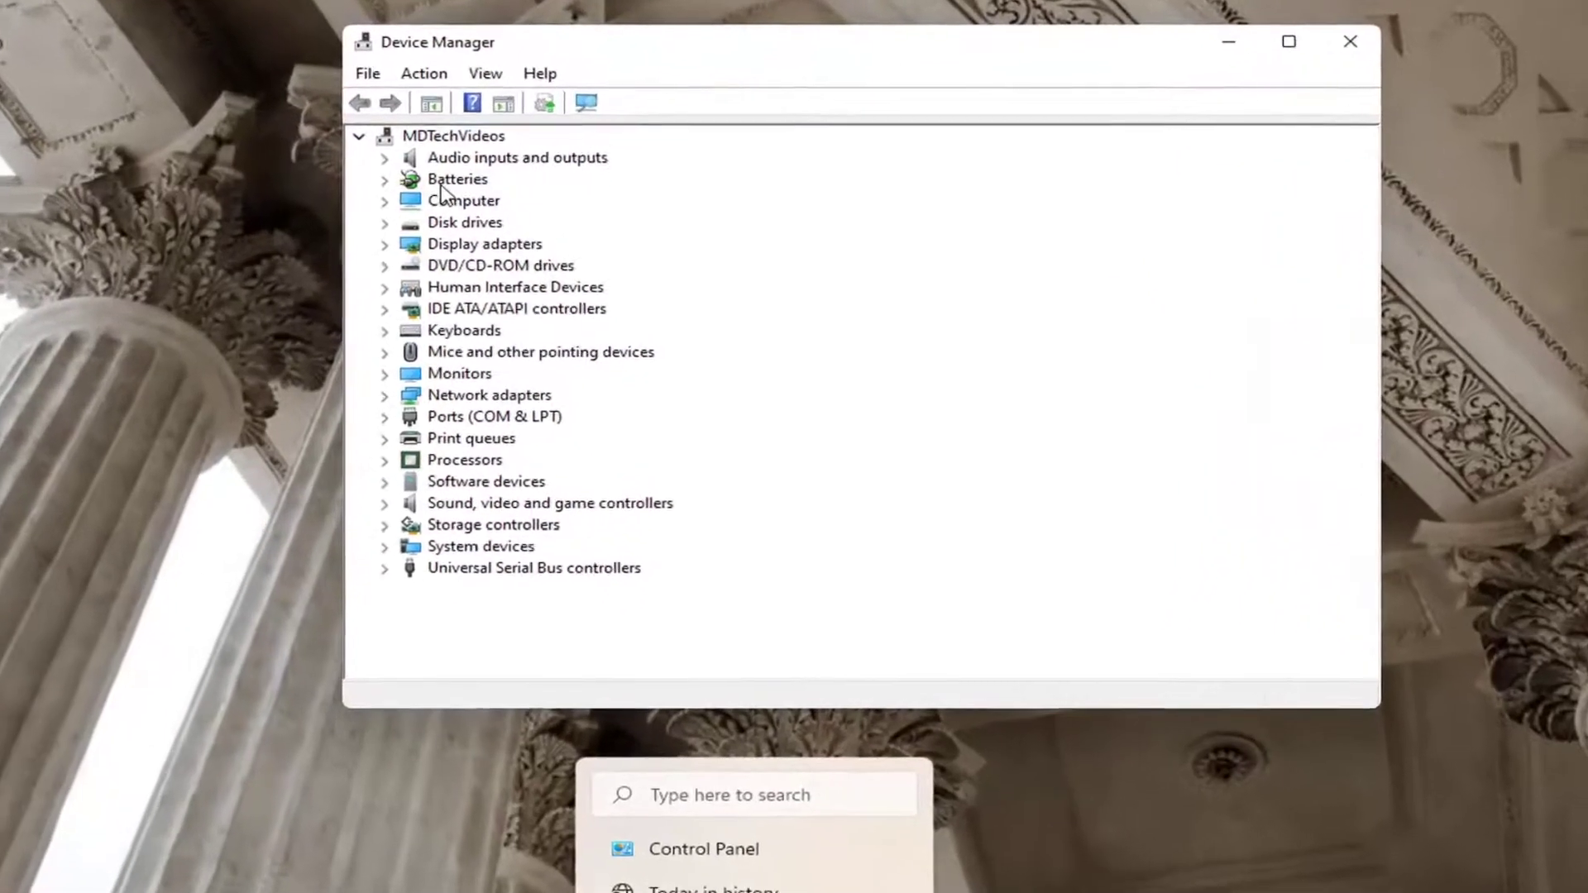
{"action": "double_click", "coordinate": [437, 179]}
{"action": "left_click", "coordinate": [464, 204]}
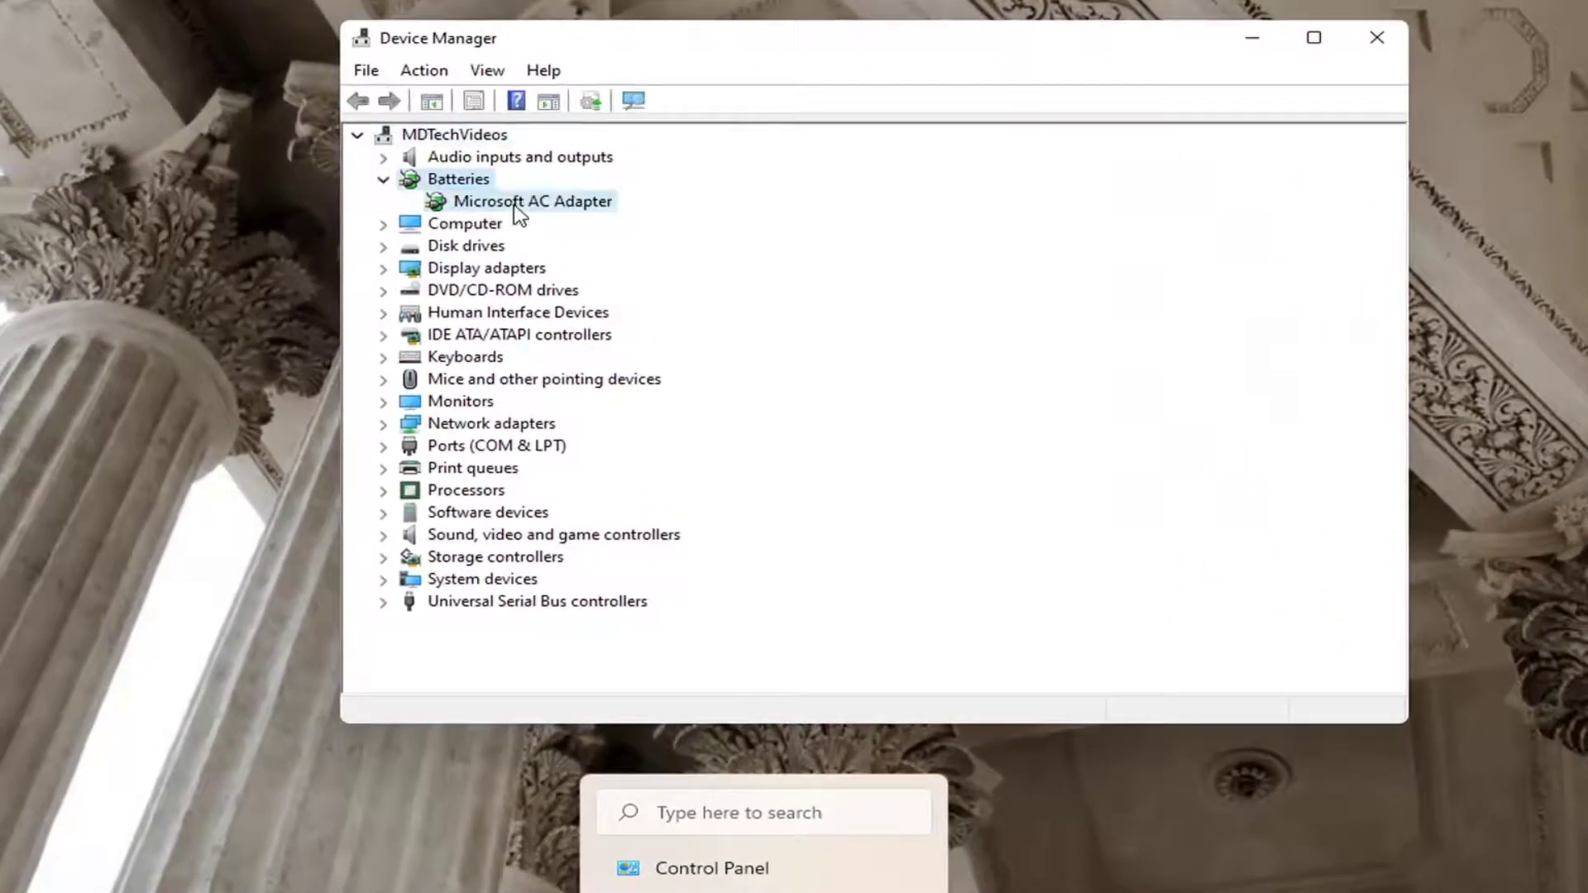
Check the AC Adapter's action menu without choosing anything, collapse Batteries, and close Device Manager.
{"action": "right_click", "coordinate": [476, 208]}
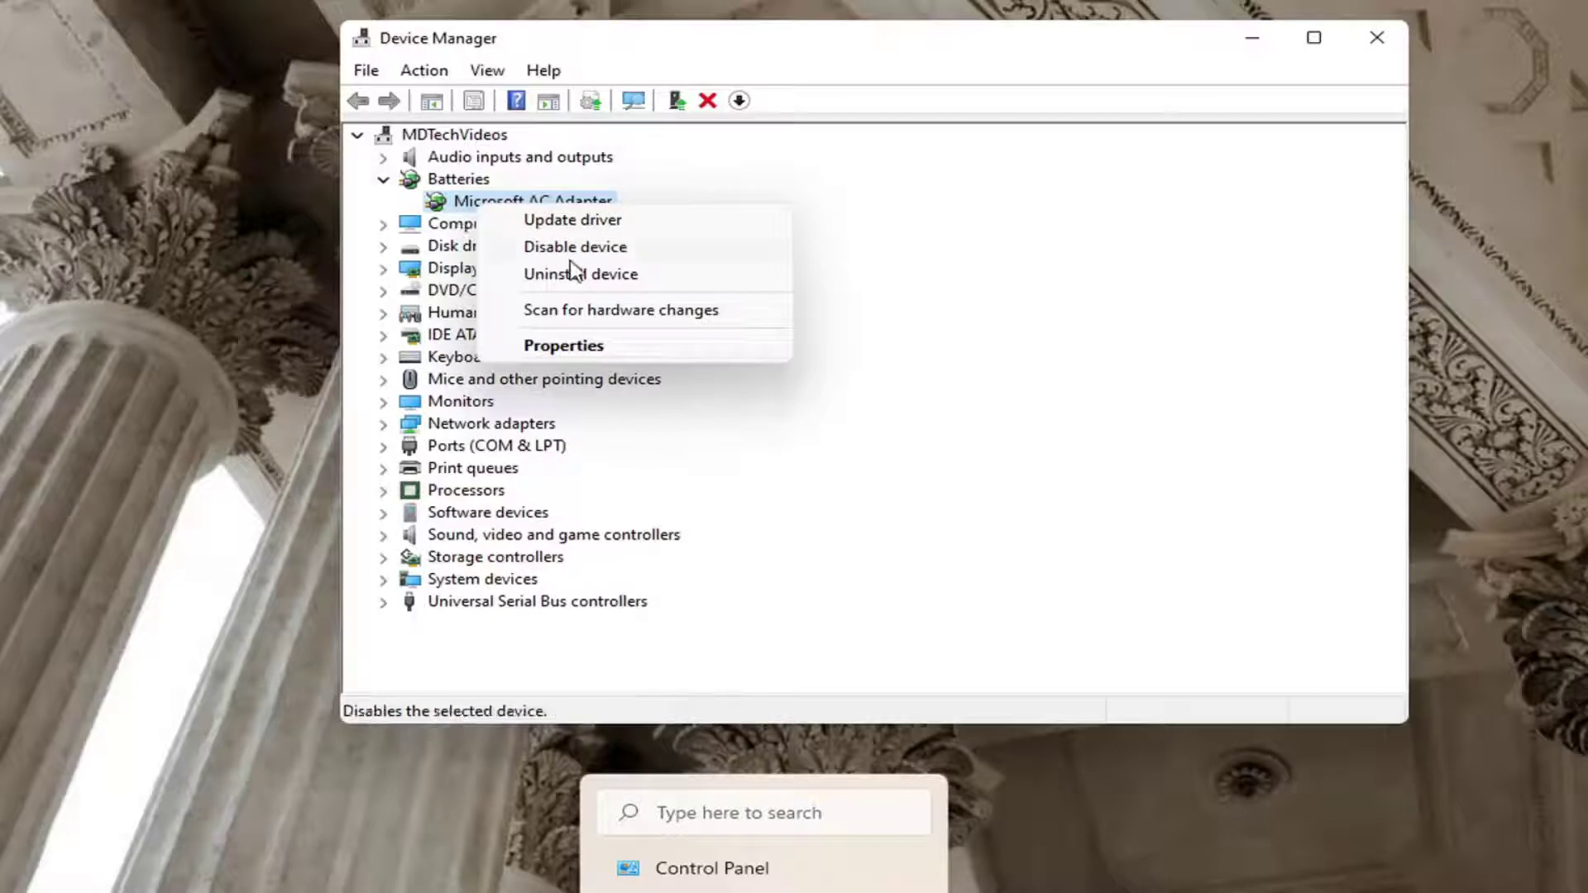
{"action": "left_click", "coordinate": [355, 196]}
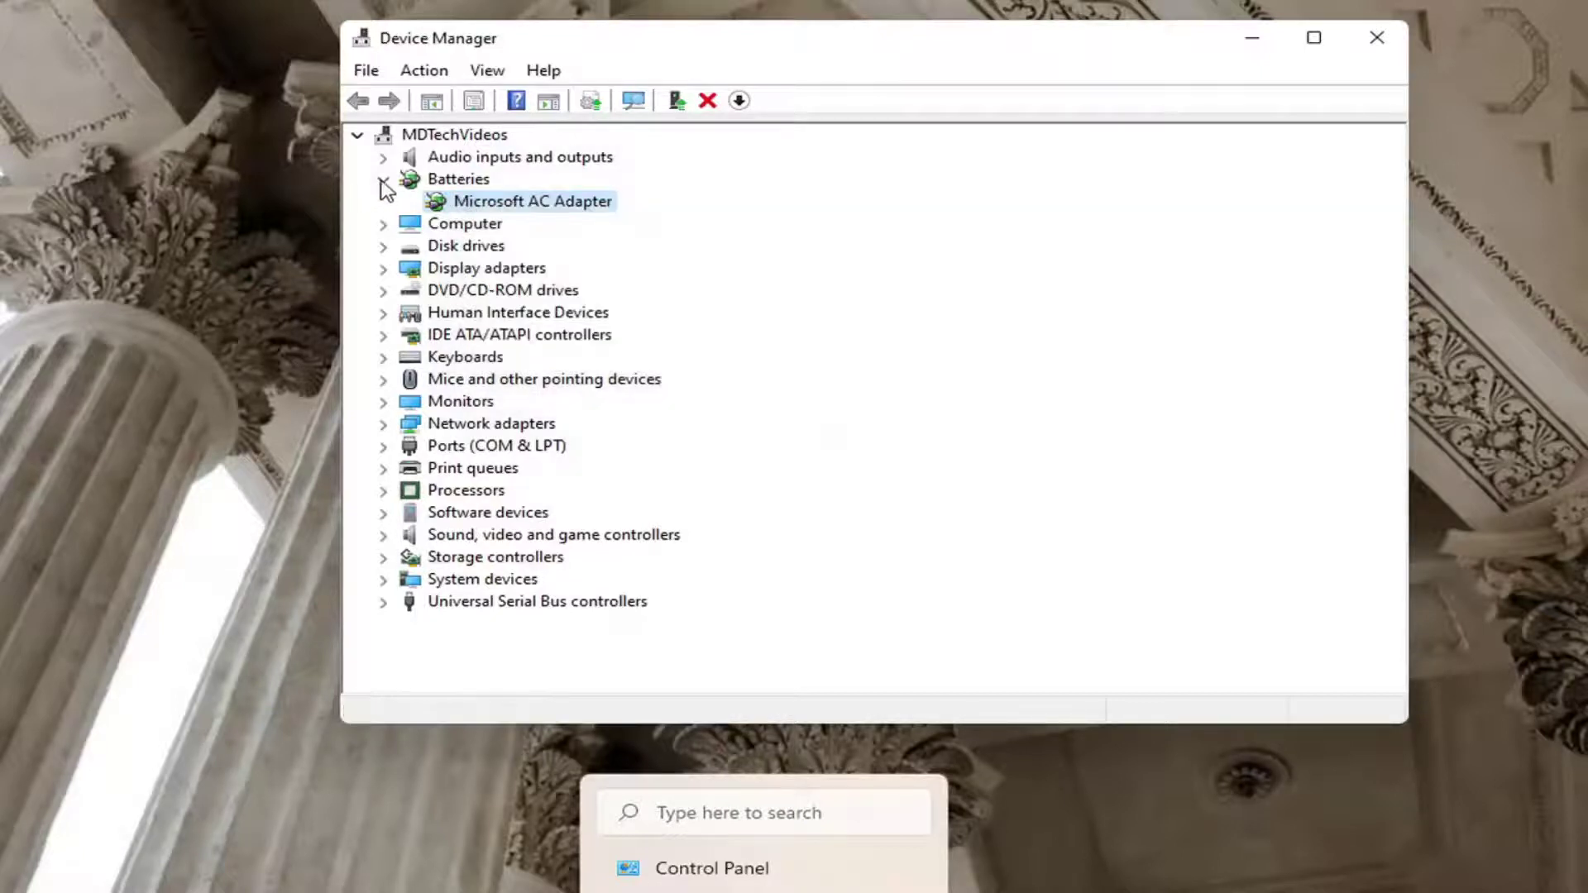
{"action": "left_click", "coordinate": [383, 180]}
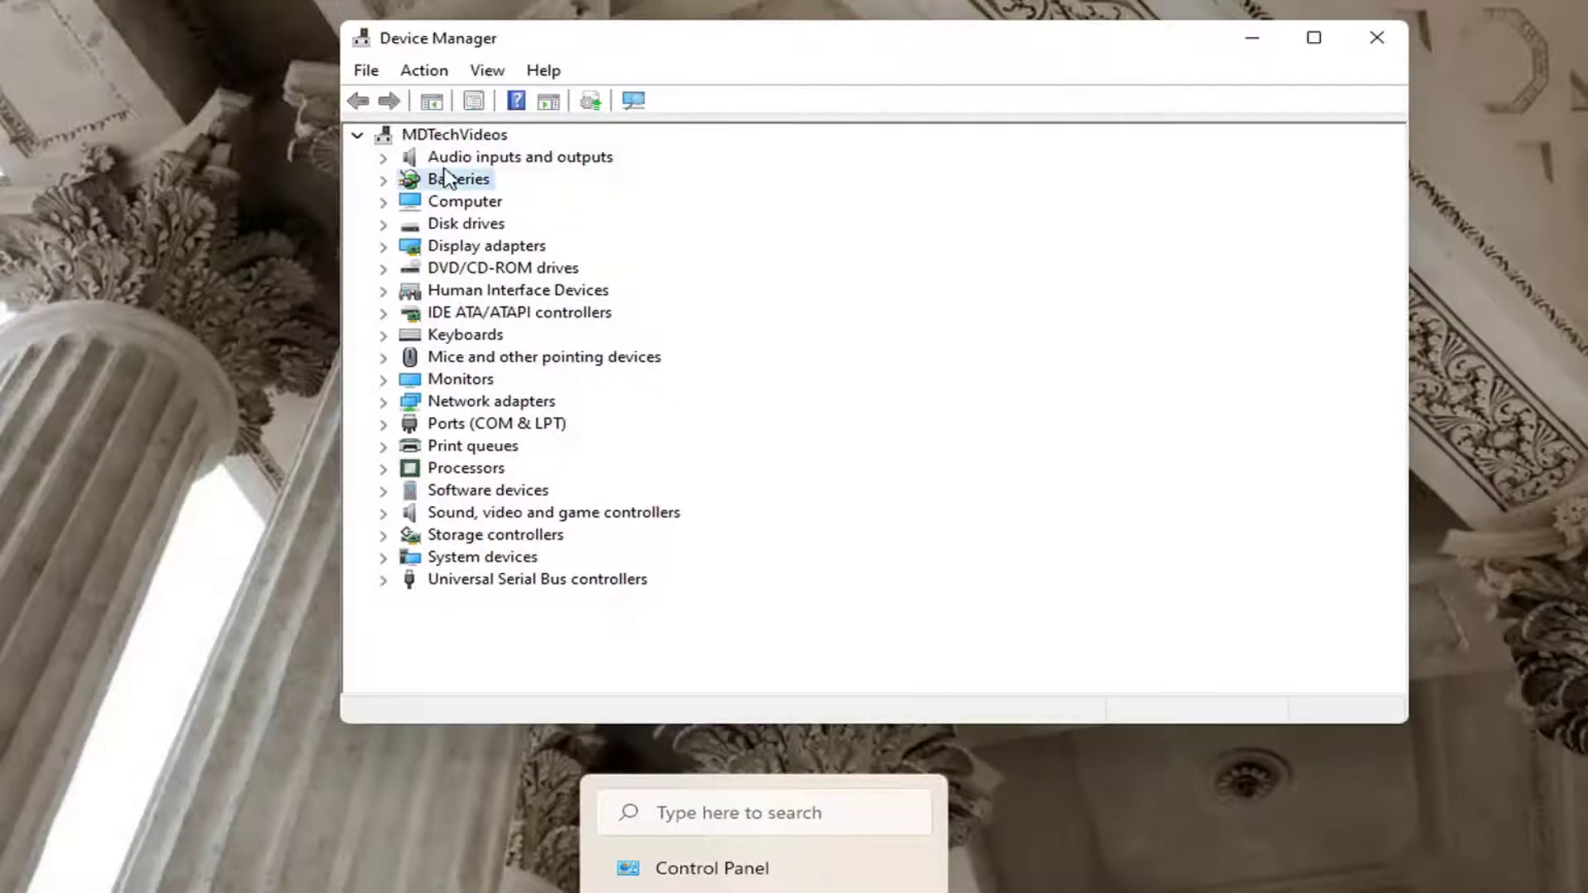
{"action": "left_click", "coordinate": [1376, 40]}
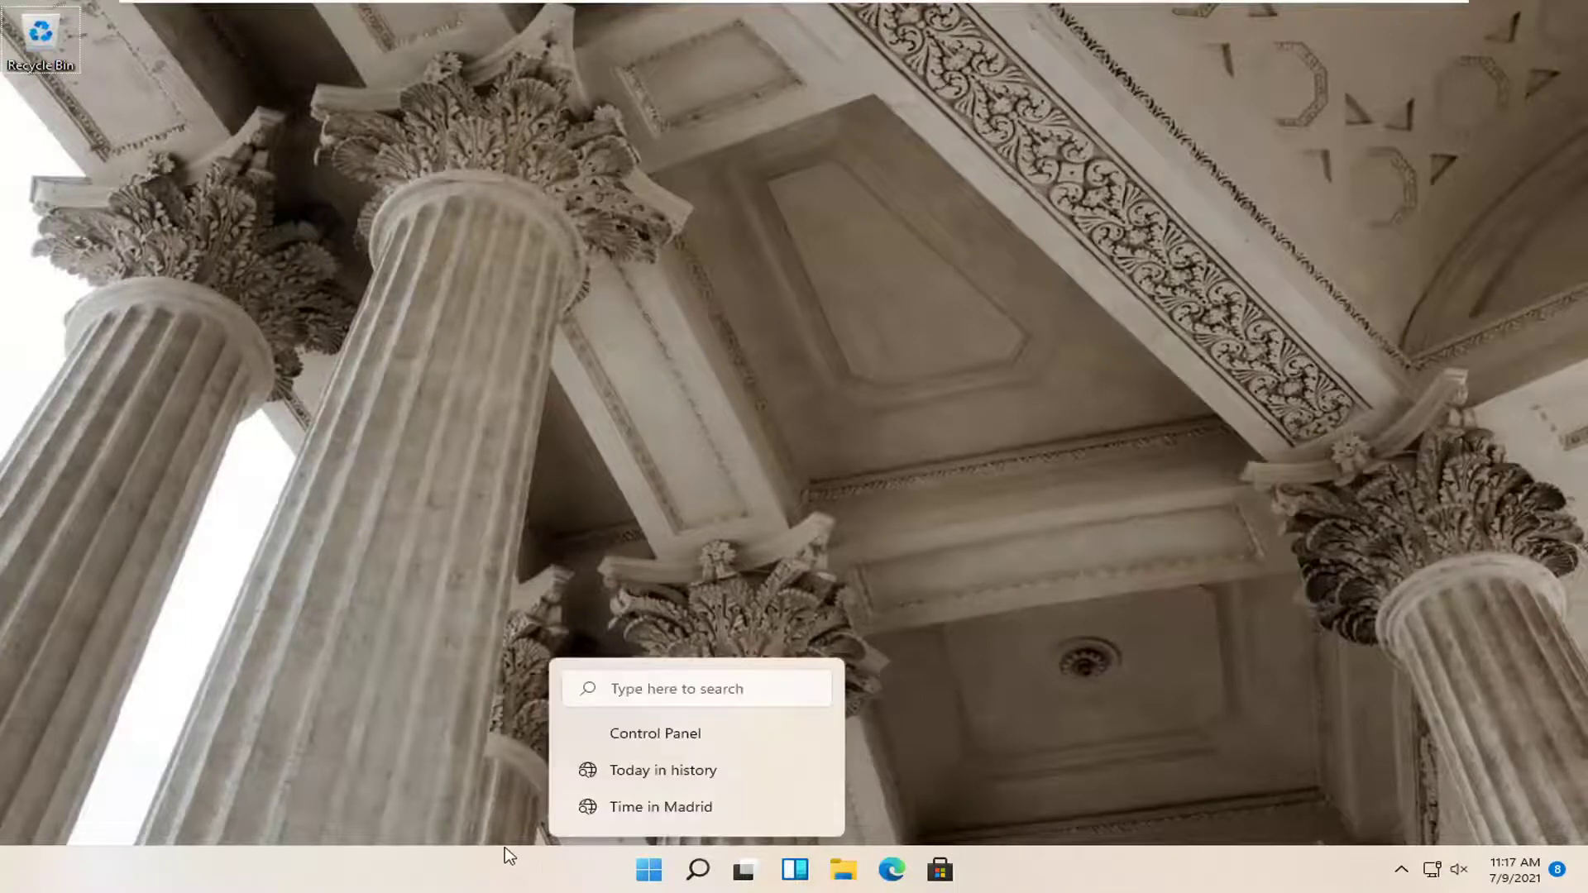
Open Settings from the Win+X menu and go to Bluetooth & devices.
{"action": "left_click", "coordinate": [650, 869]}
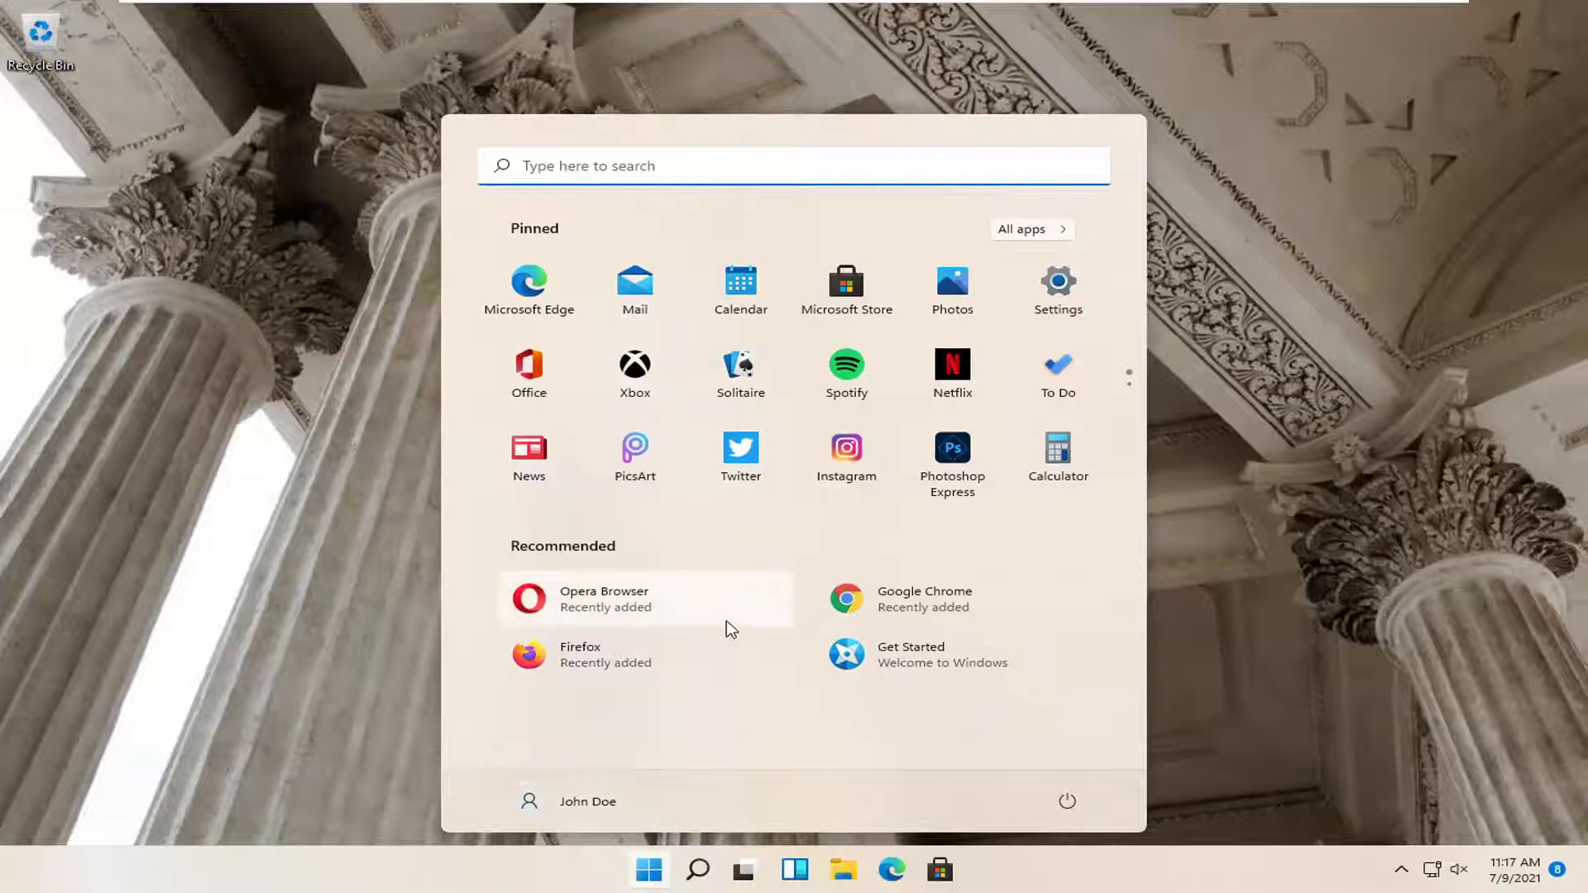
{"action": "left_click", "coordinate": [1276, 480]}
{"action": "right_click", "coordinate": [635, 874]}
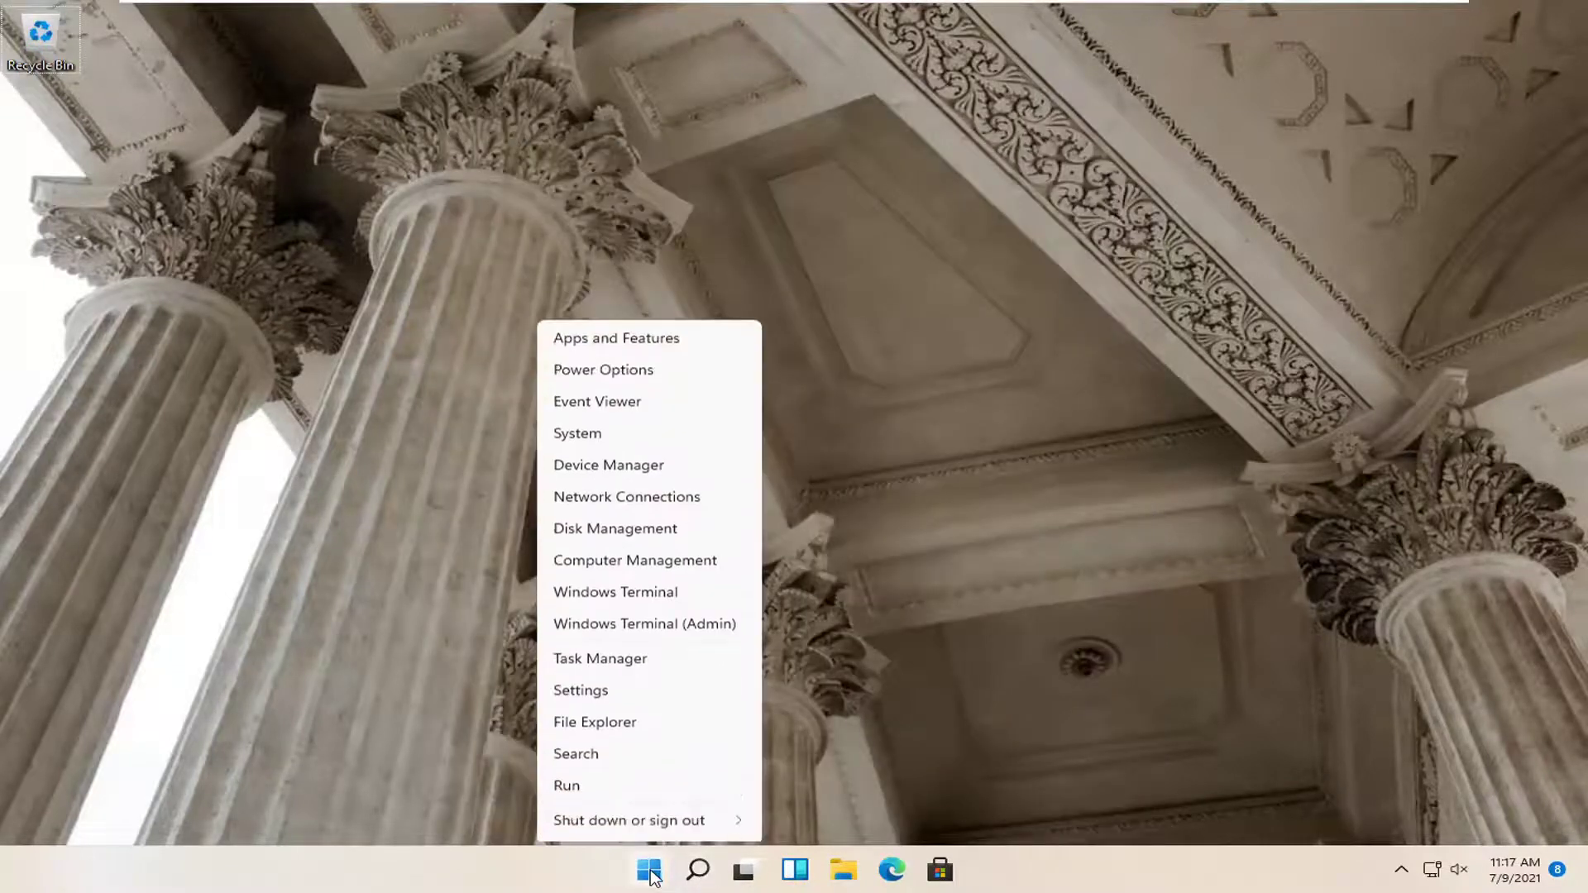
{"action": "left_click", "coordinate": [590, 660]}
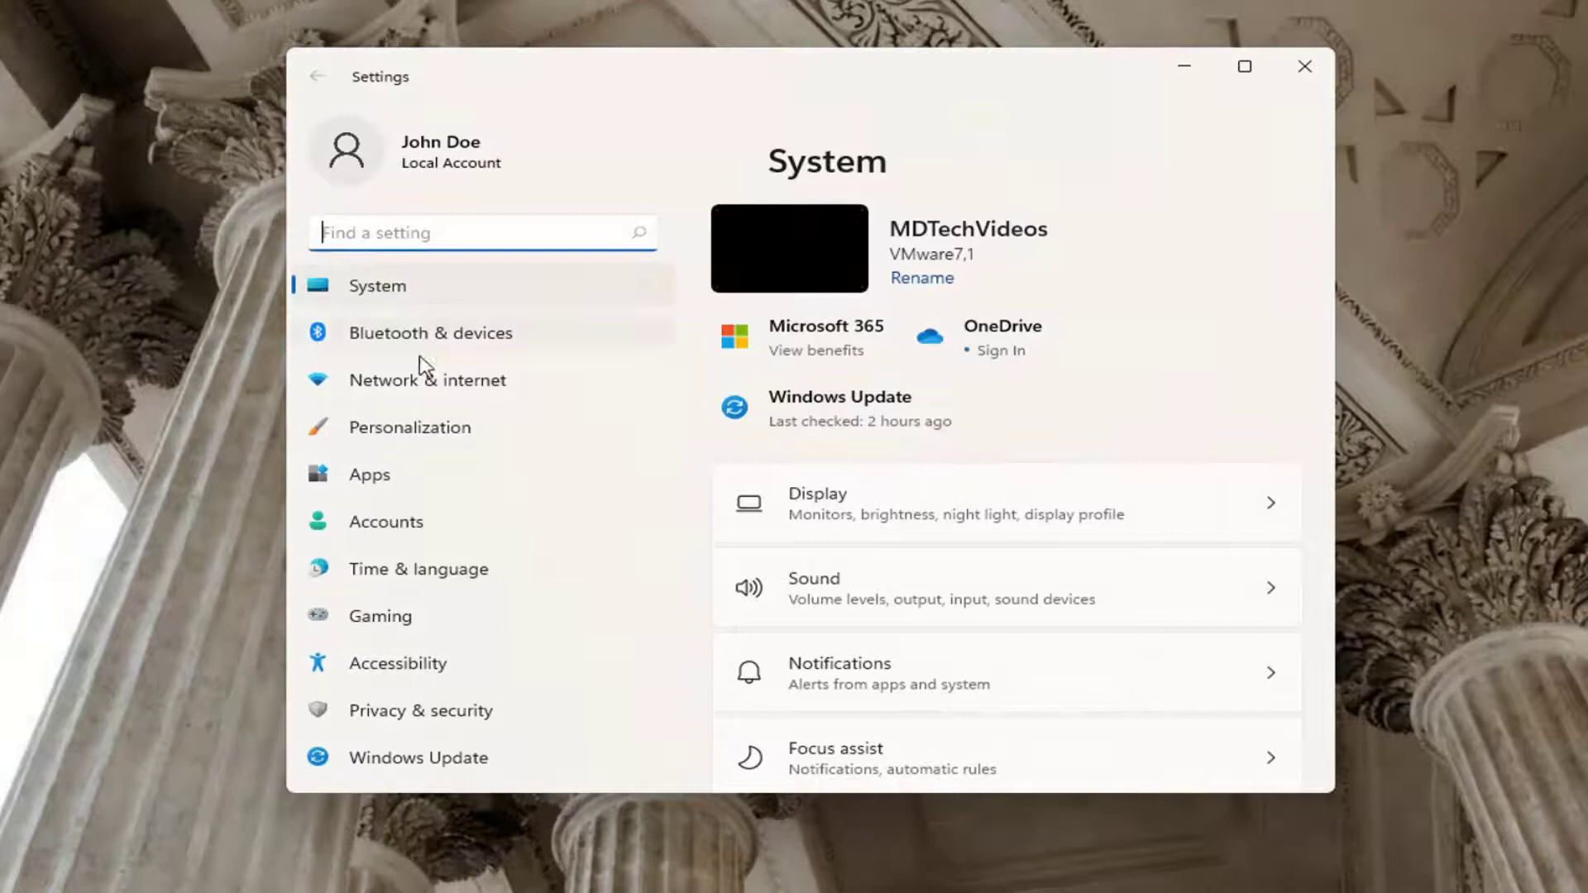
{"action": "left_click", "coordinate": [394, 334]}
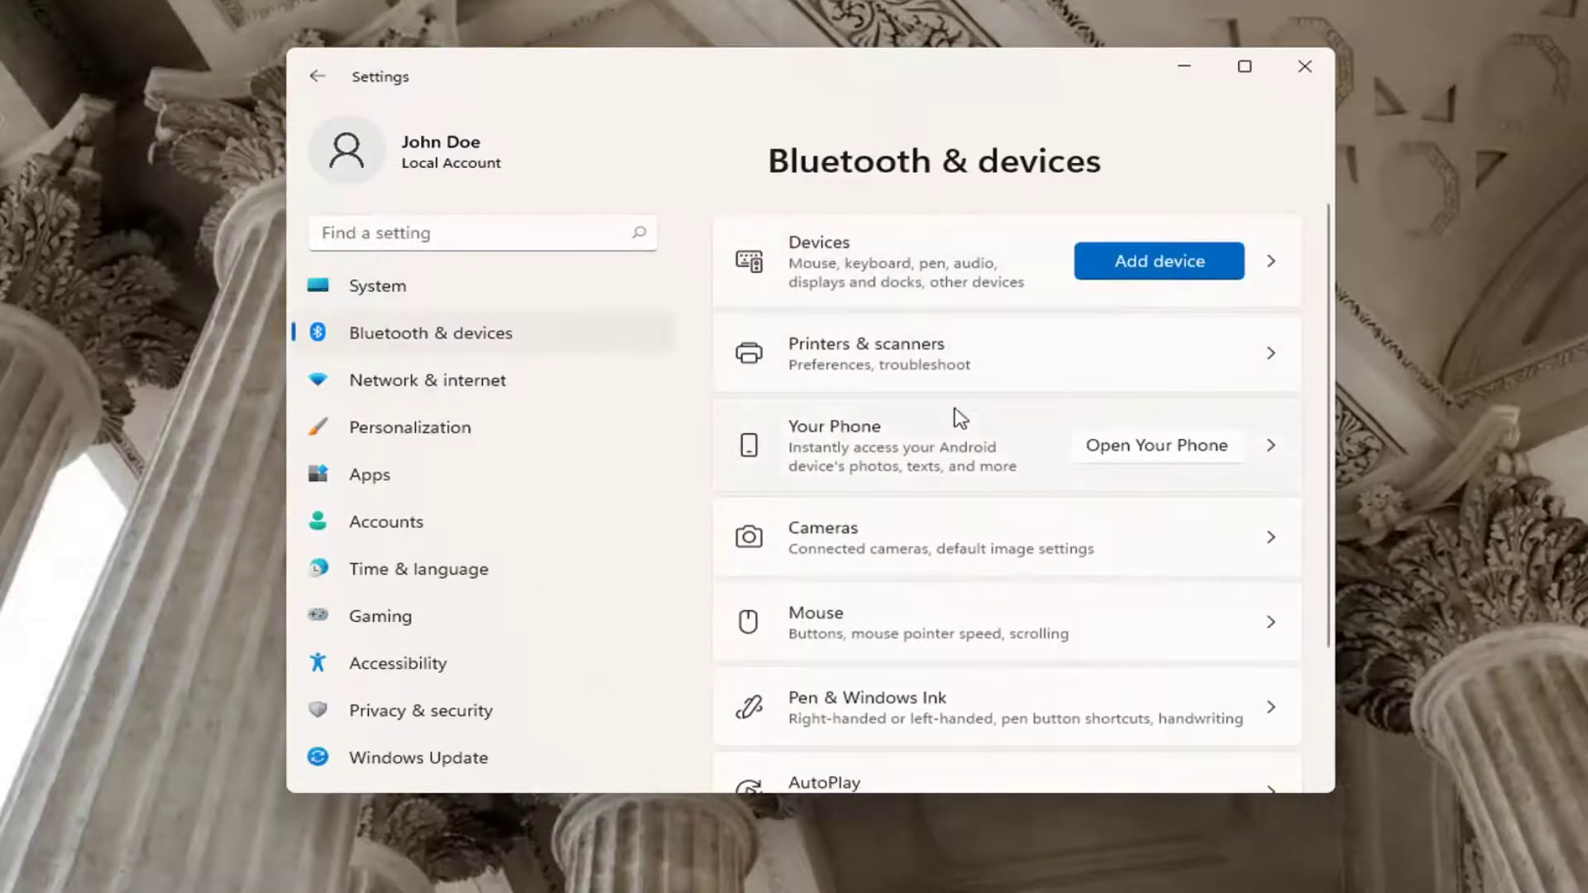
Start adding a Bluetooth device, which ends in 'Couldn't connect'.
{"action": "scroll", "coordinate": [962, 438], "scroll_direction": "down", "scroll_amount": 1}
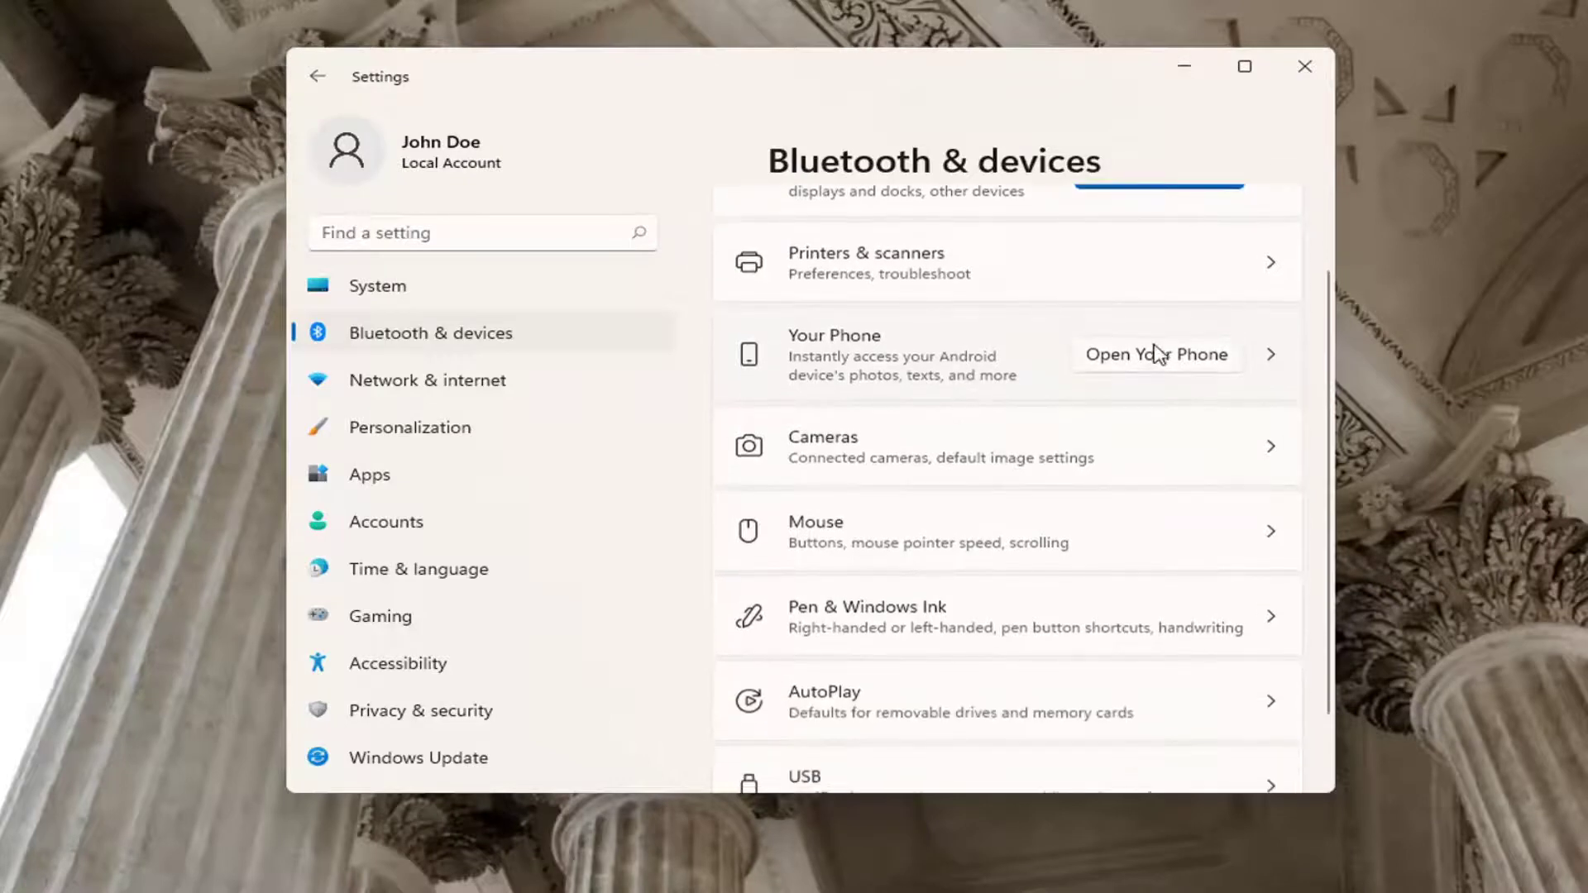
{"action": "scroll", "coordinate": [1117, 362], "scroll_direction": "down", "scroll_amount": 1}
{"action": "scroll", "coordinate": [1117, 364], "scroll_direction": "up", "scroll_amount": 2}
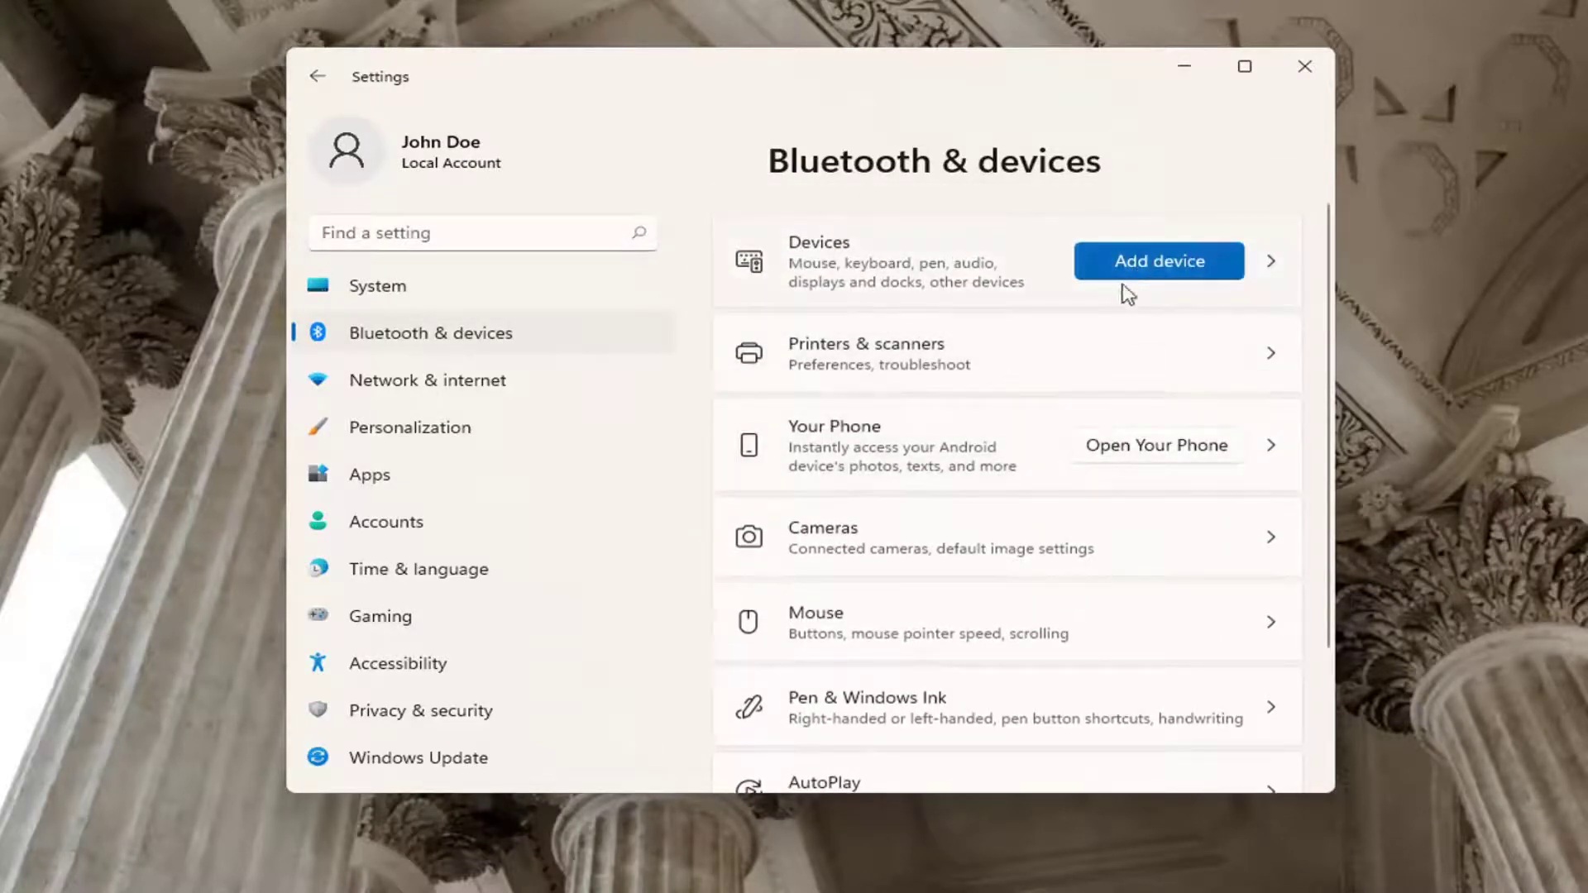
{"action": "left_click", "coordinate": [1137, 263]}
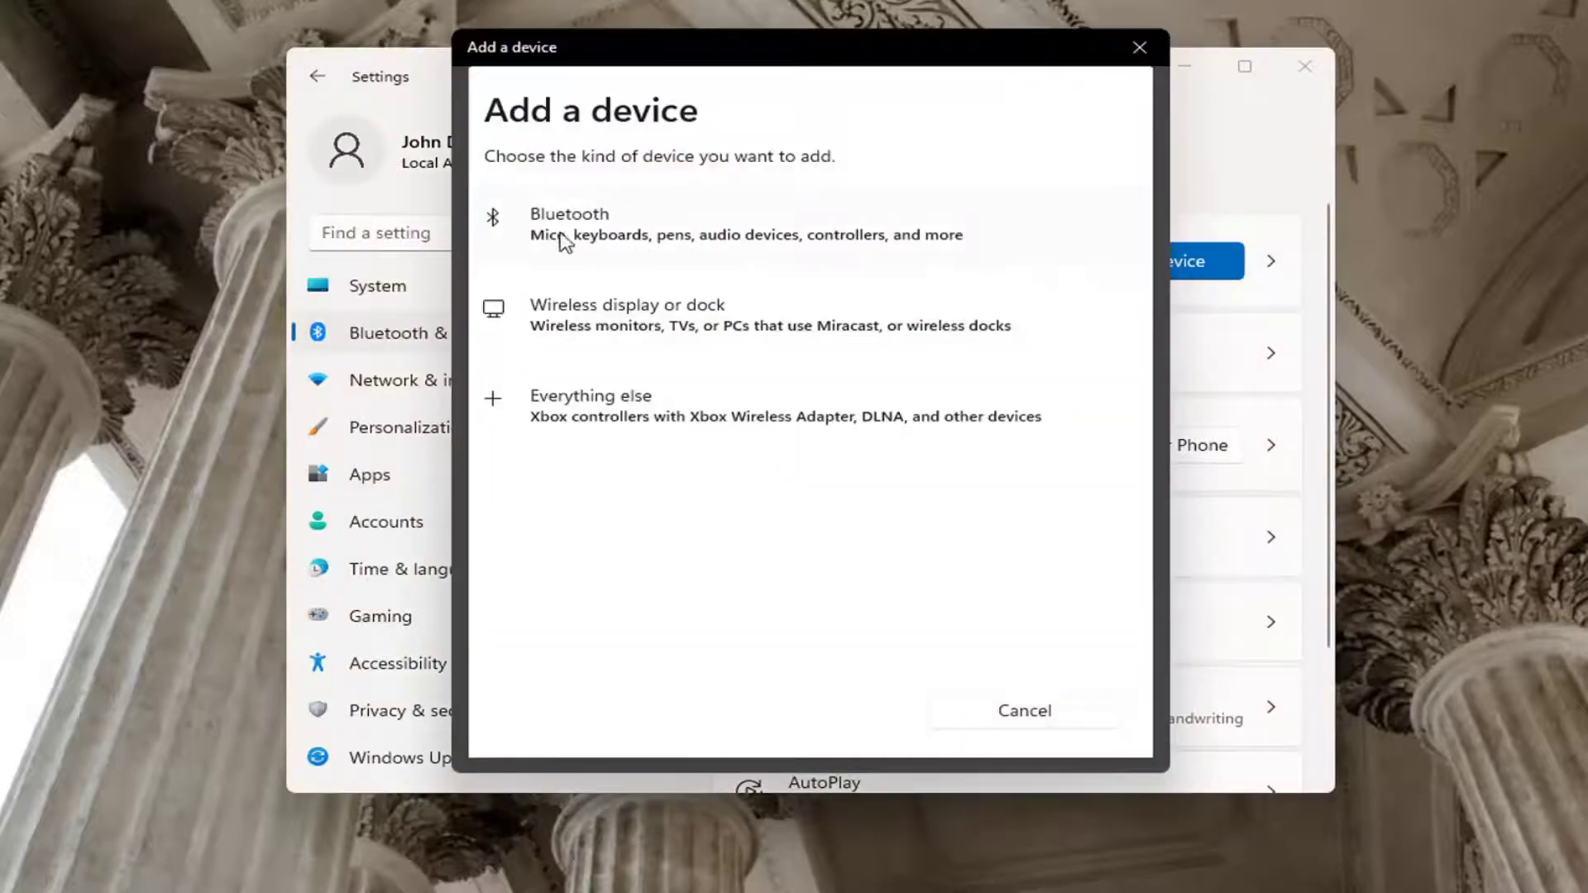
{"action": "left_click", "coordinate": [565, 239]}
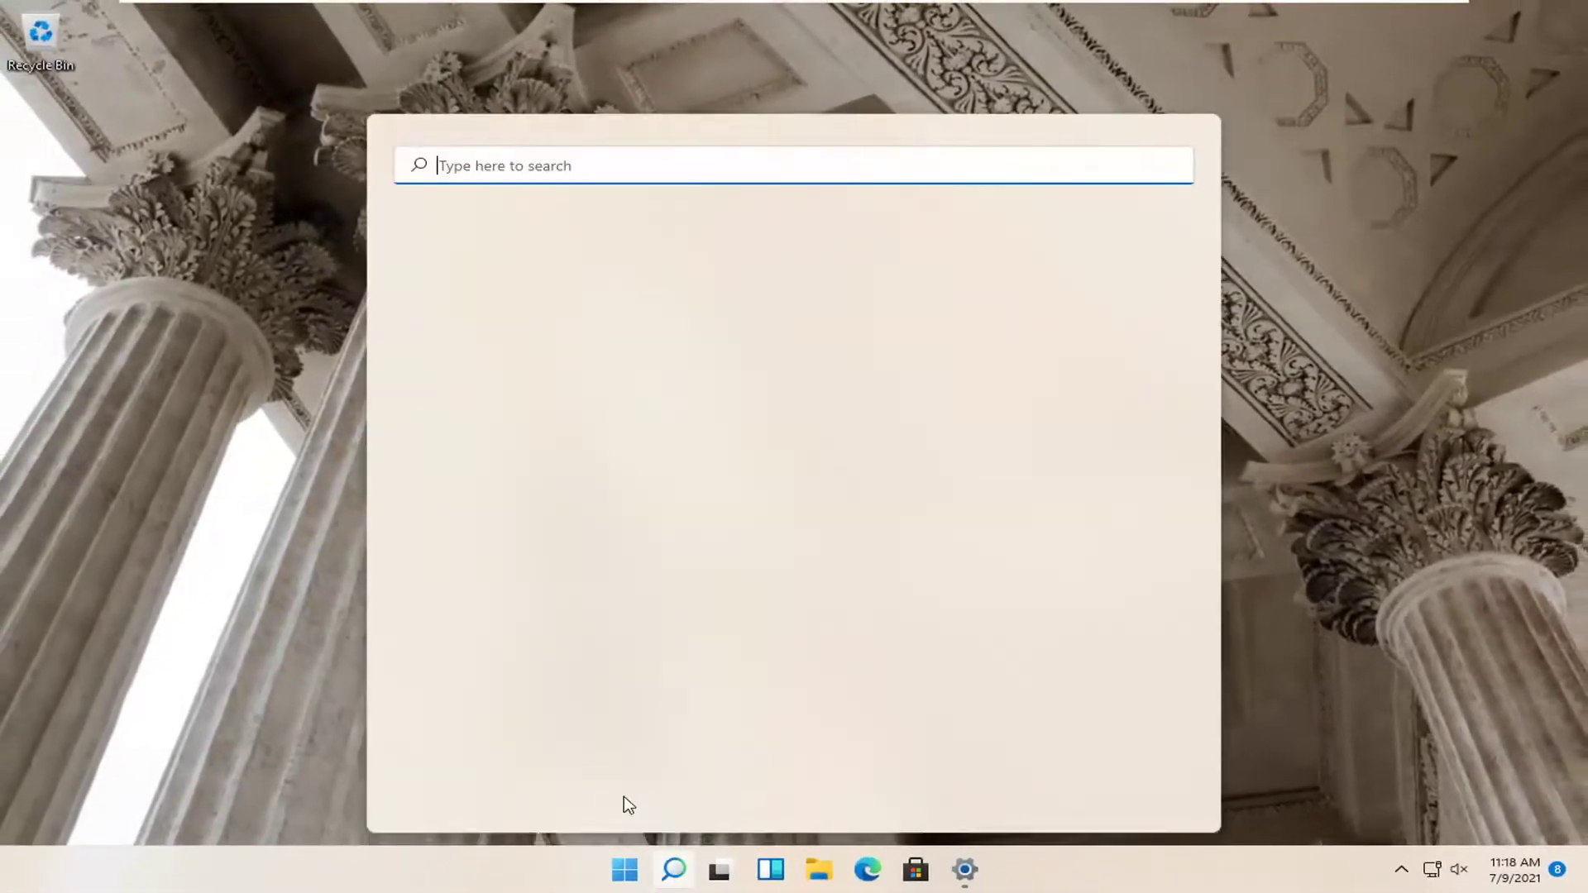
Open Control Panel by searching 'control panel', set View by to Category, and enter Network and Internet.
{"action": "type", "text": "control panel"}
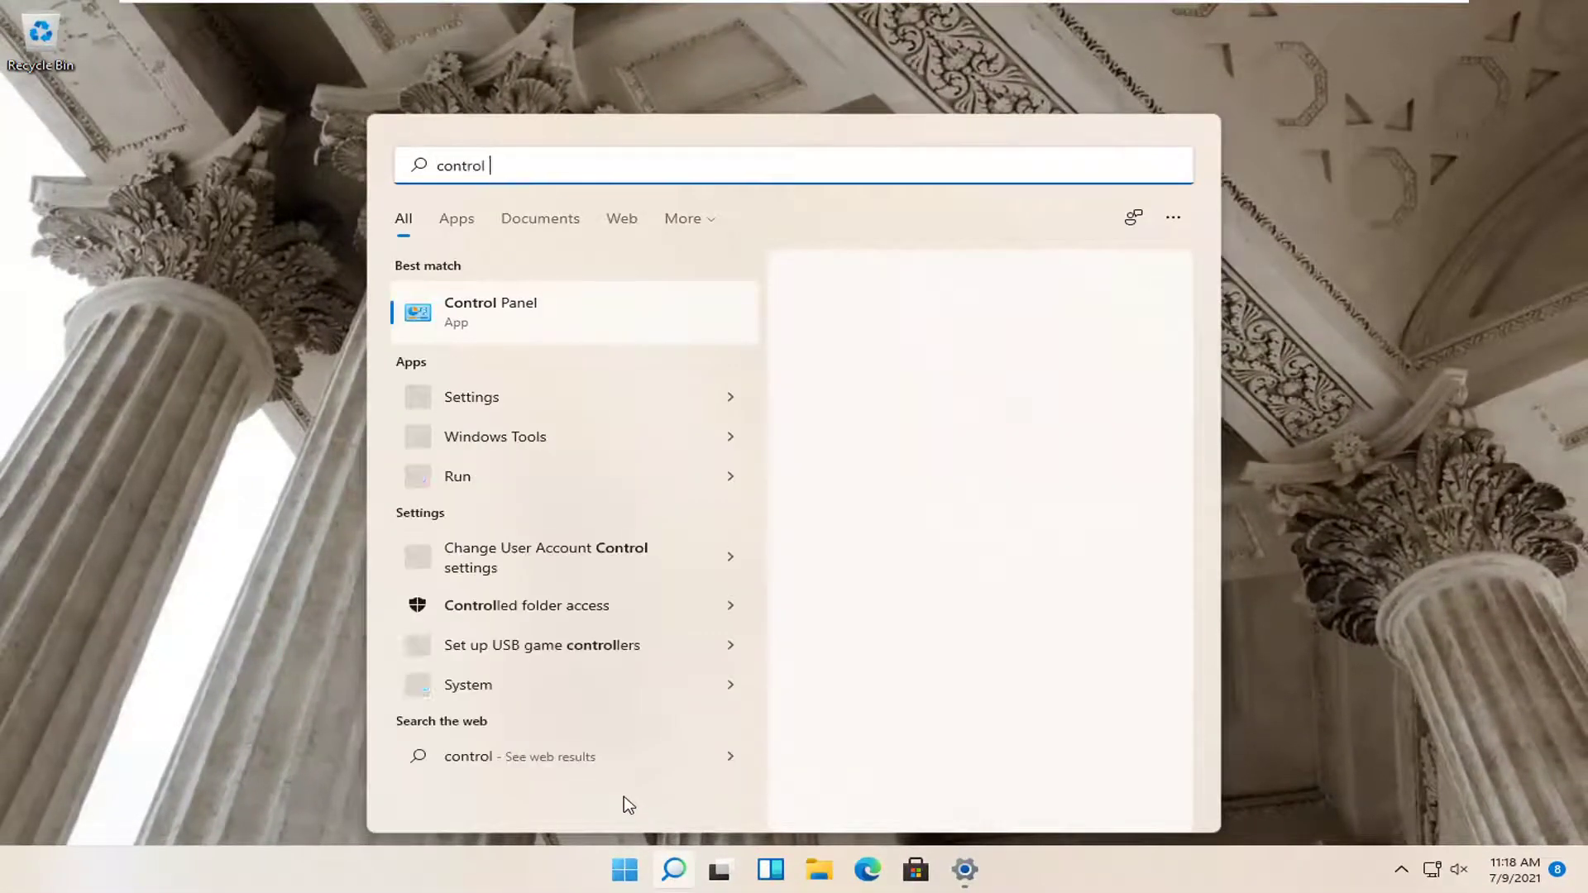
{"action": "left_click", "coordinate": [533, 312]}
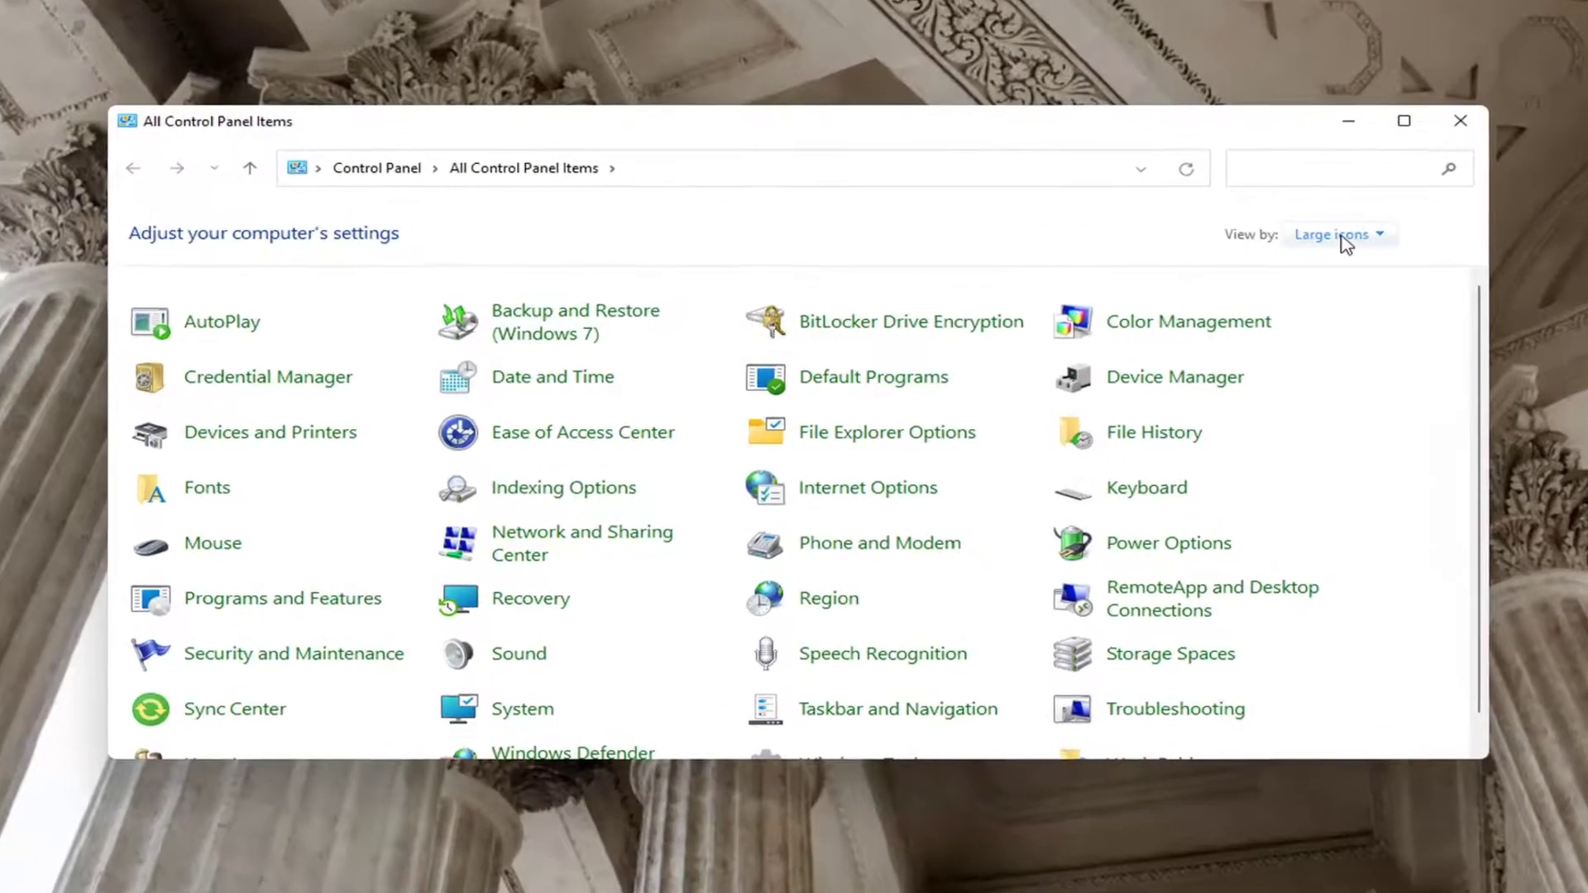
{"action": "left_click", "coordinate": [1288, 253]}
{"action": "left_click", "coordinate": [1379, 255]}
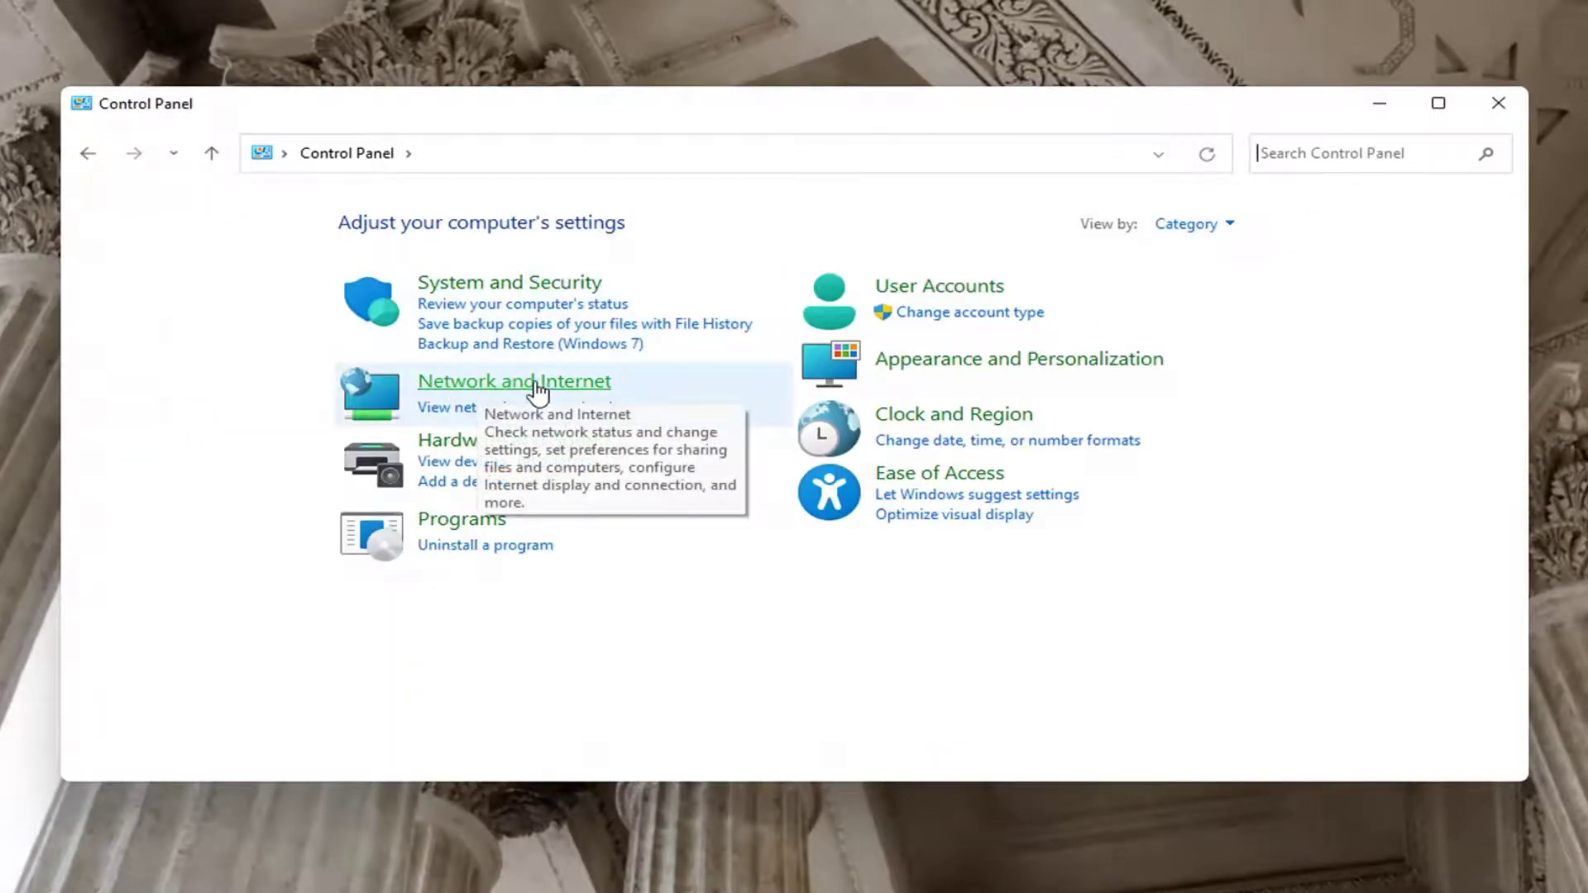
{"action": "left_click", "coordinate": [573, 385]}
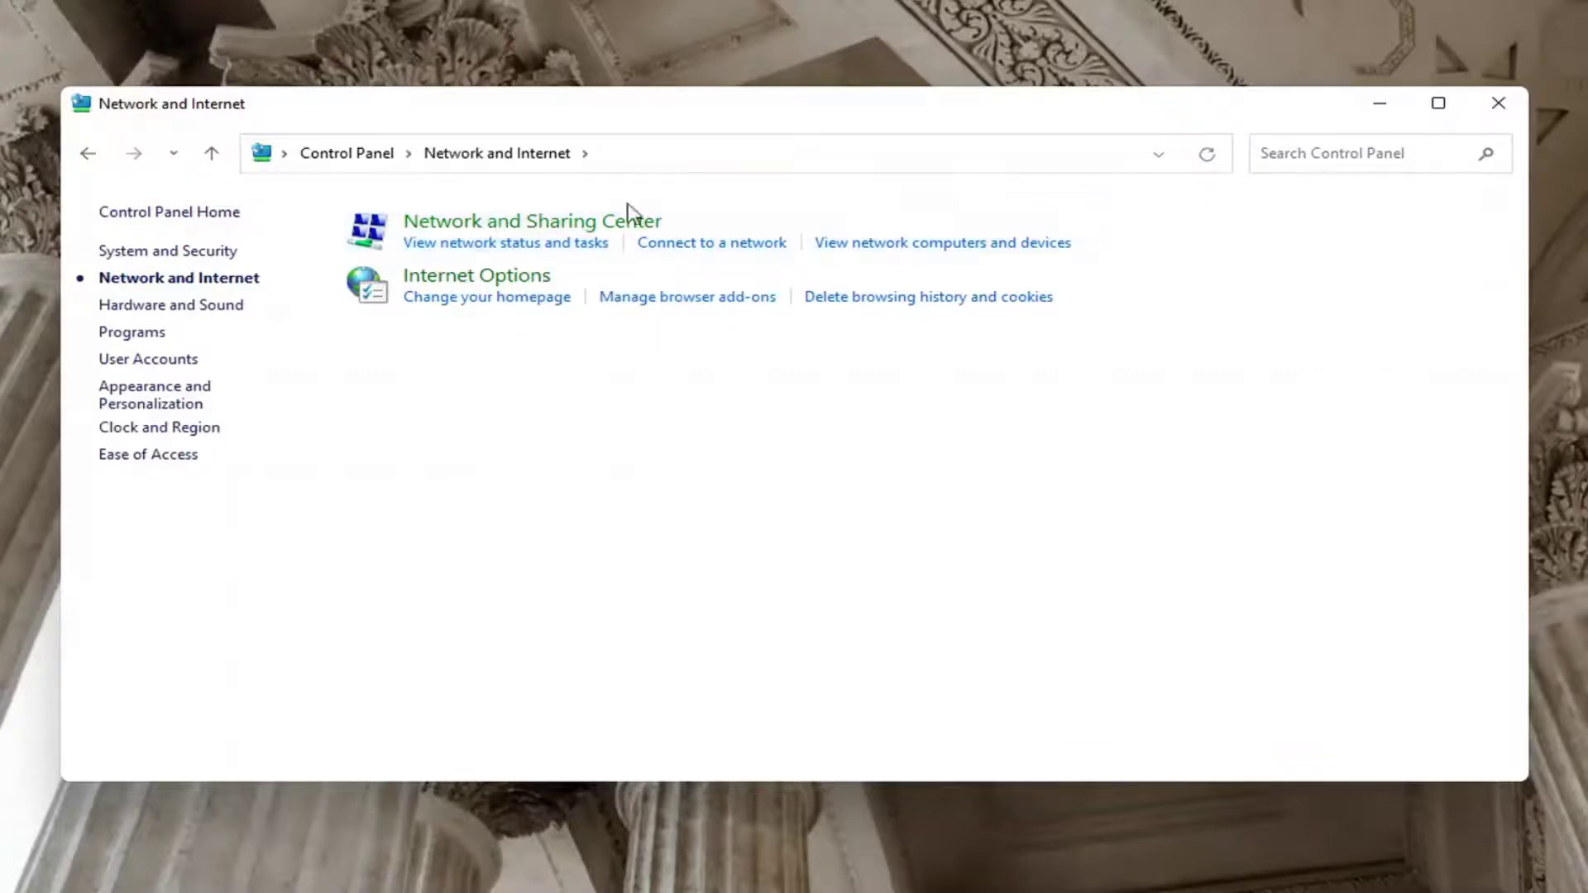
Open advanced sharing settings from Network and Sharing Center, leaving Public network discovery off.
{"action": "left_click", "coordinate": [591, 221]}
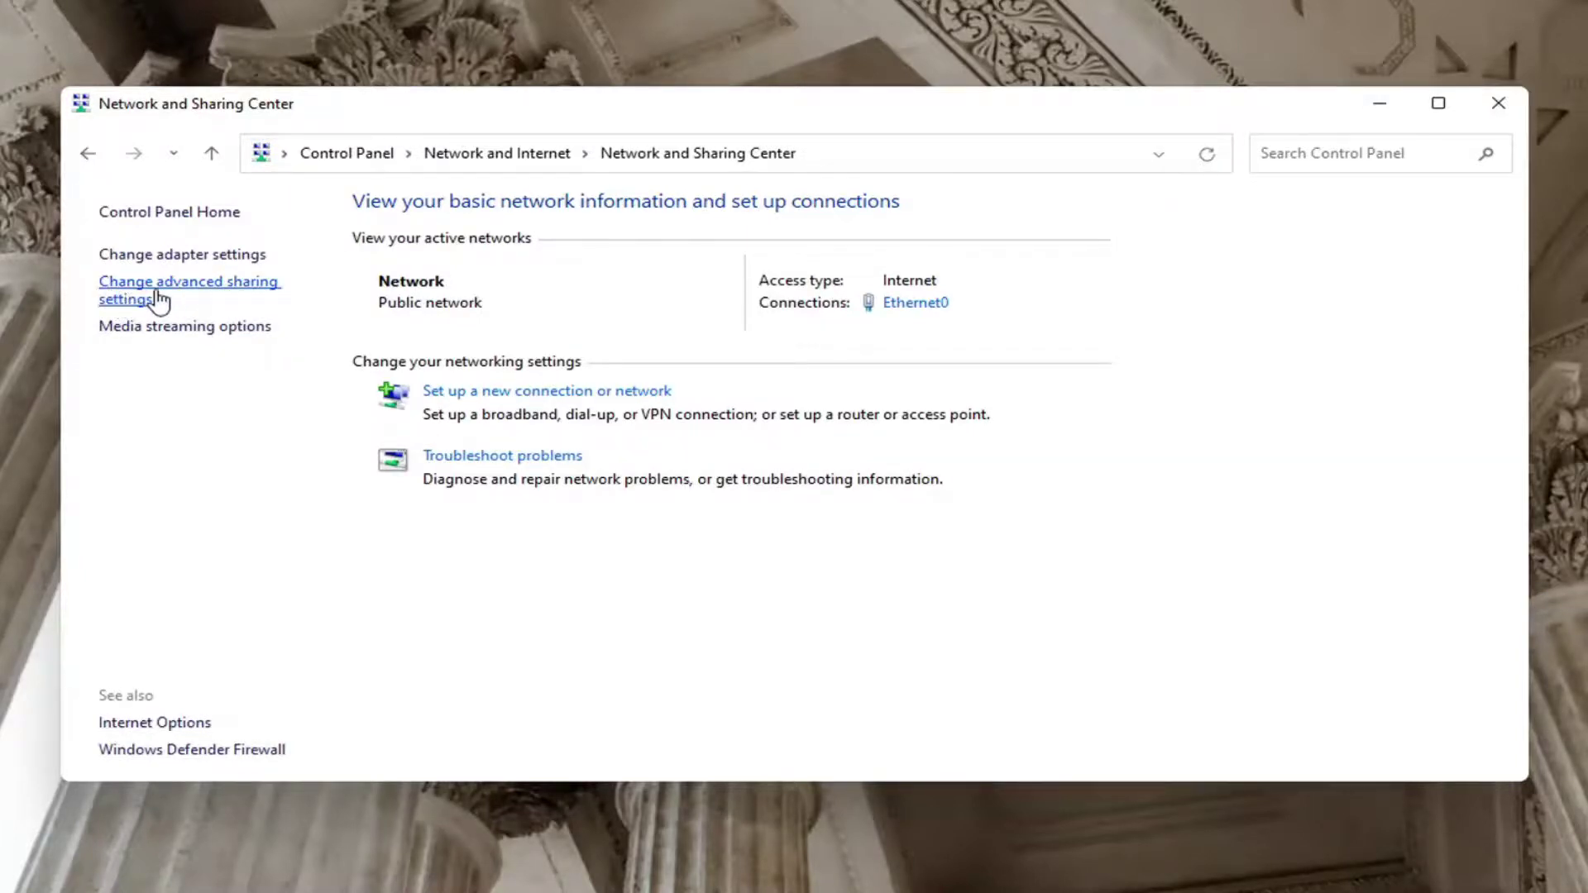
{"action": "left_click", "coordinate": [114, 297]}
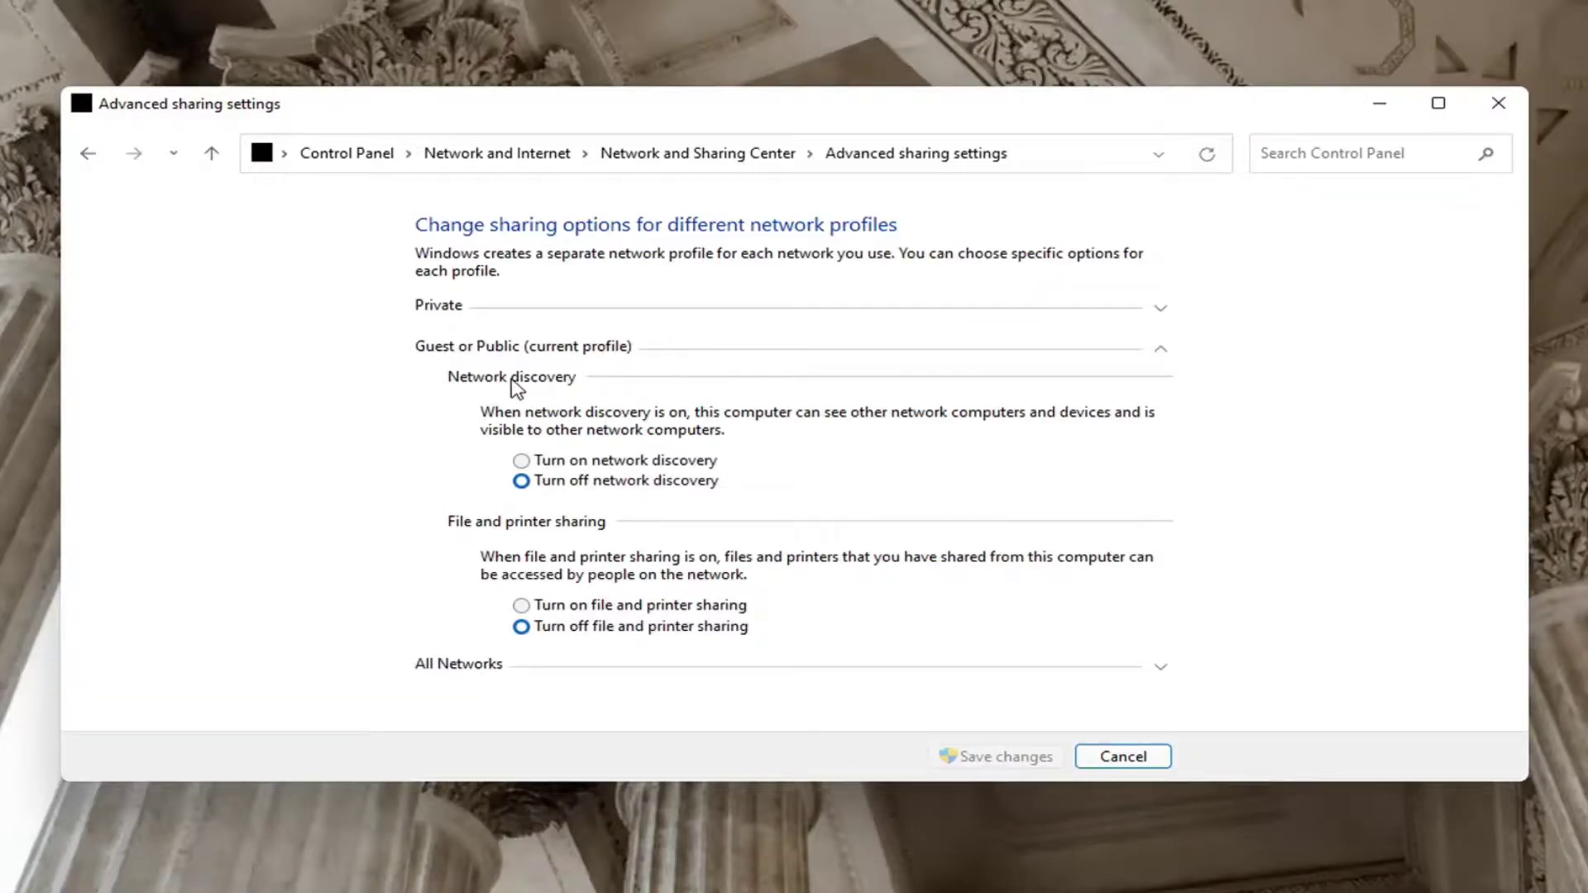
{"action": "left_click", "coordinate": [522, 461]}
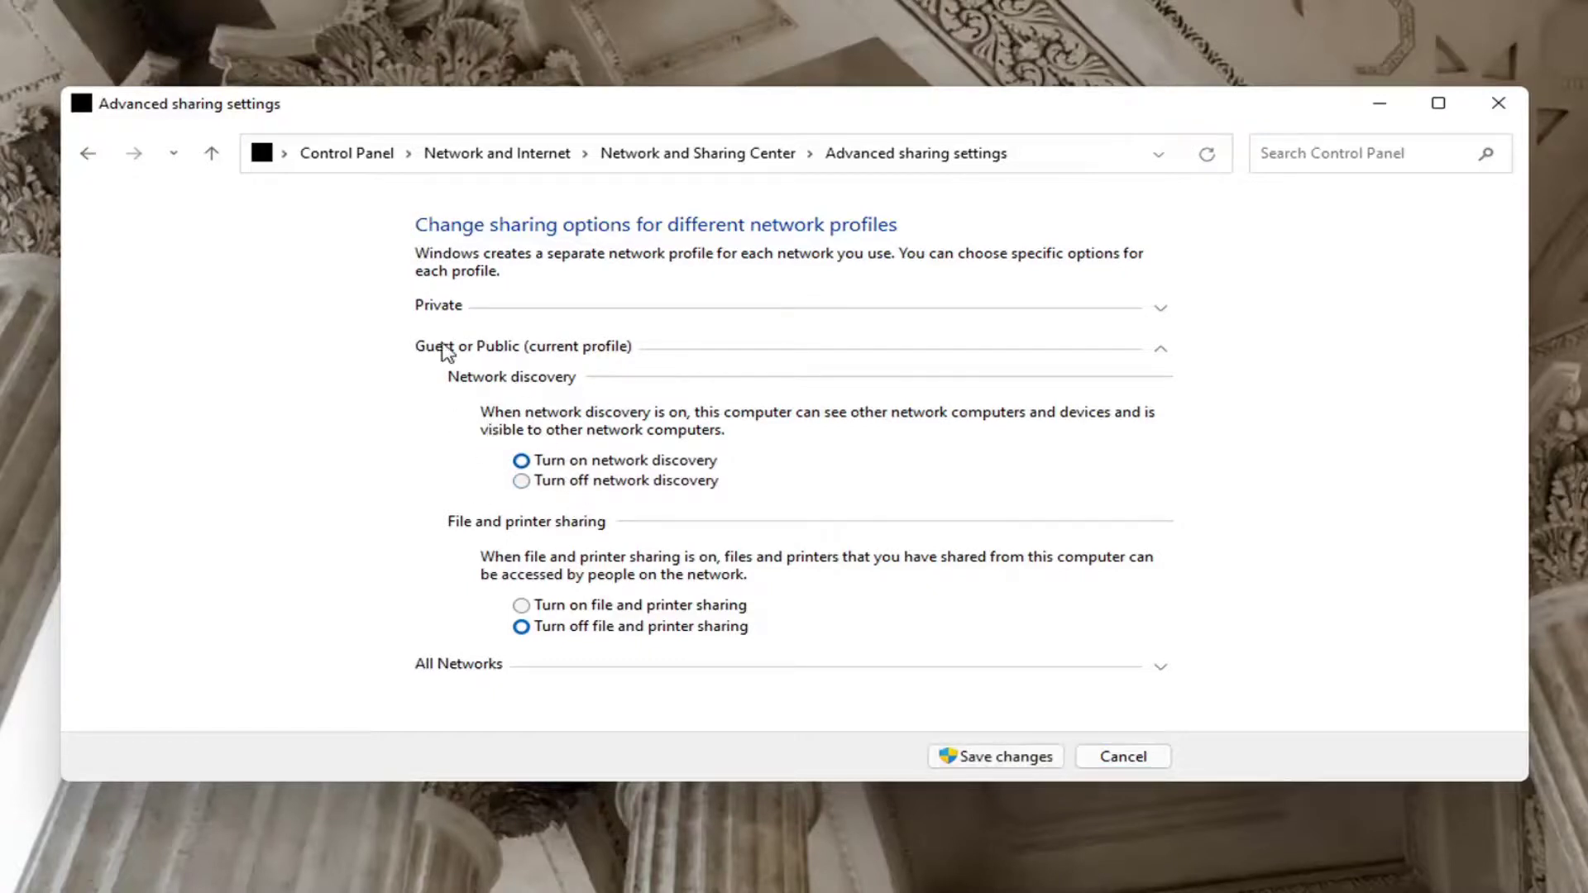
{"action": "left_click", "coordinate": [522, 481]}
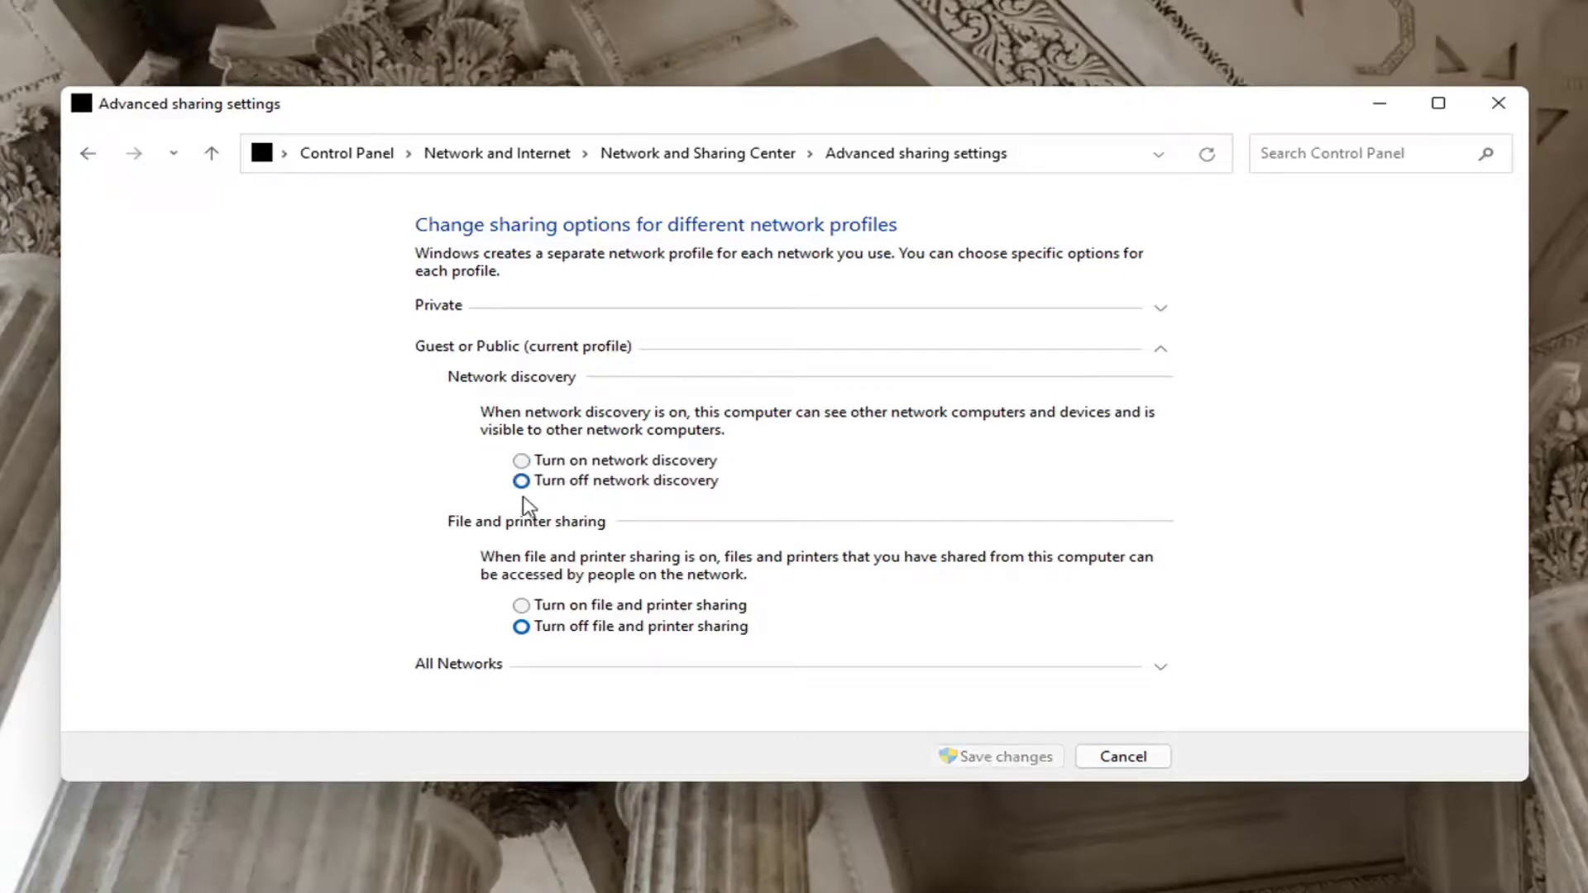
Turn on file and printer sharing for the Private profile and save the changes.
{"action": "left_click", "coordinate": [529, 307]}
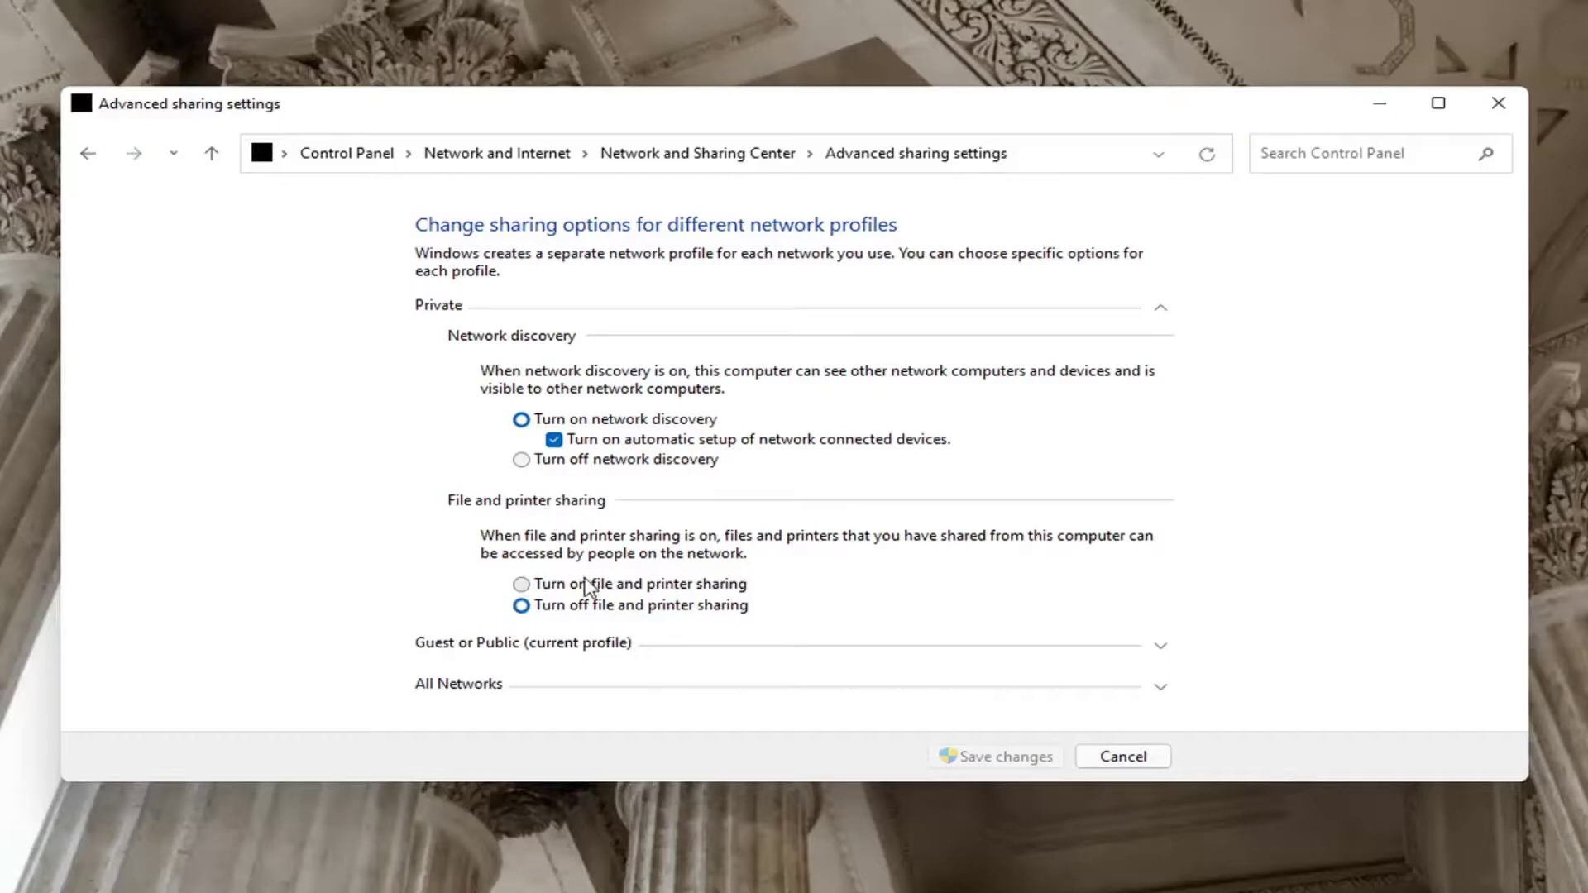
{"action": "left_click", "coordinate": [521, 580]}
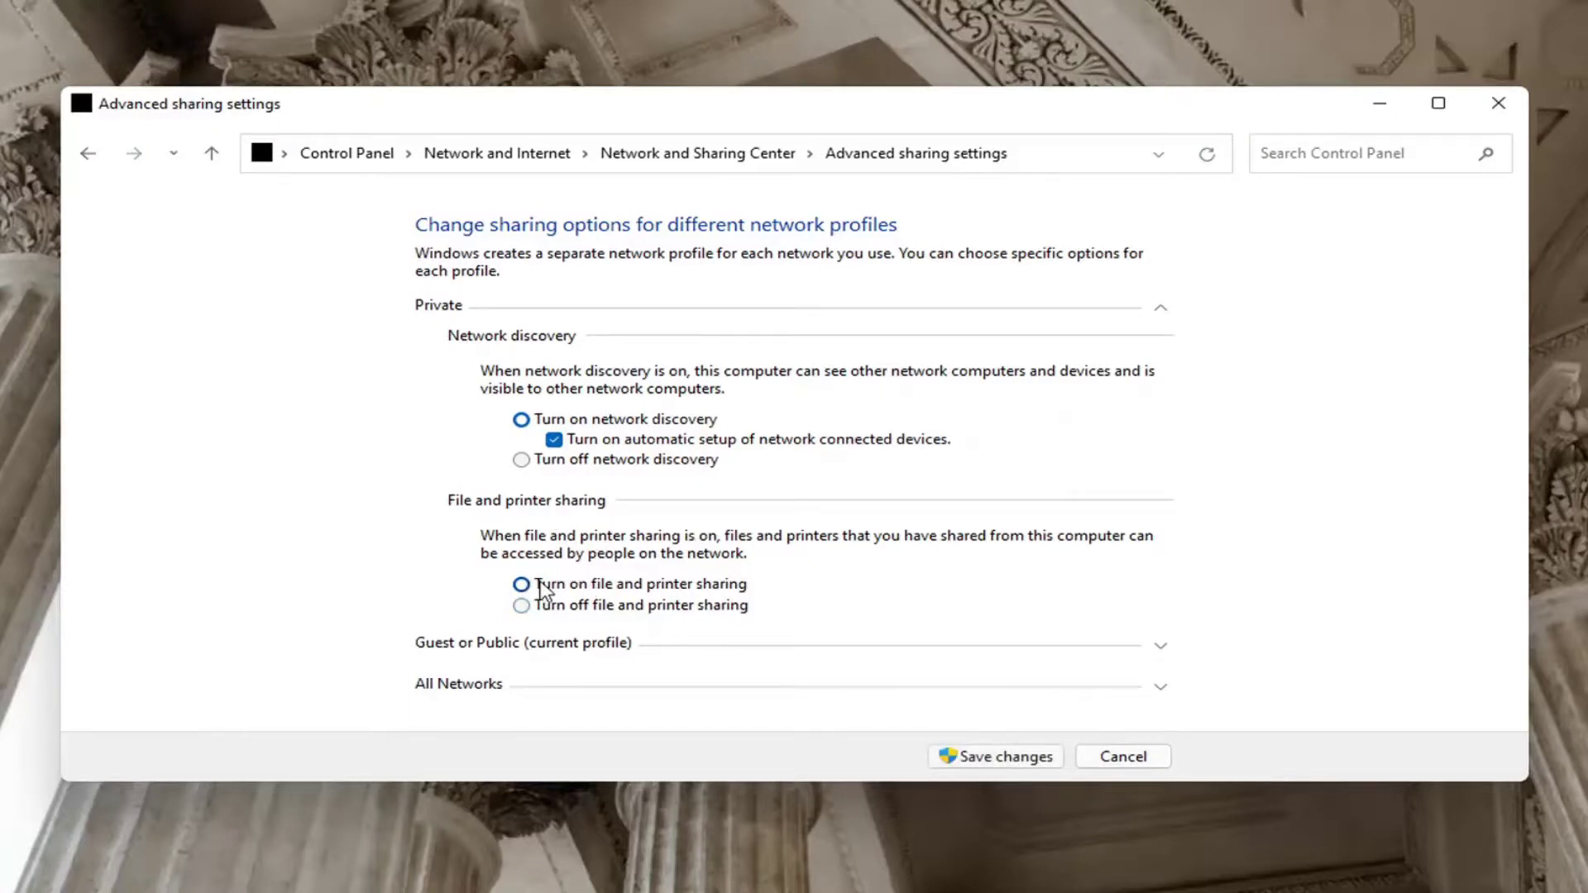
{"action": "left_click", "coordinate": [995, 758]}
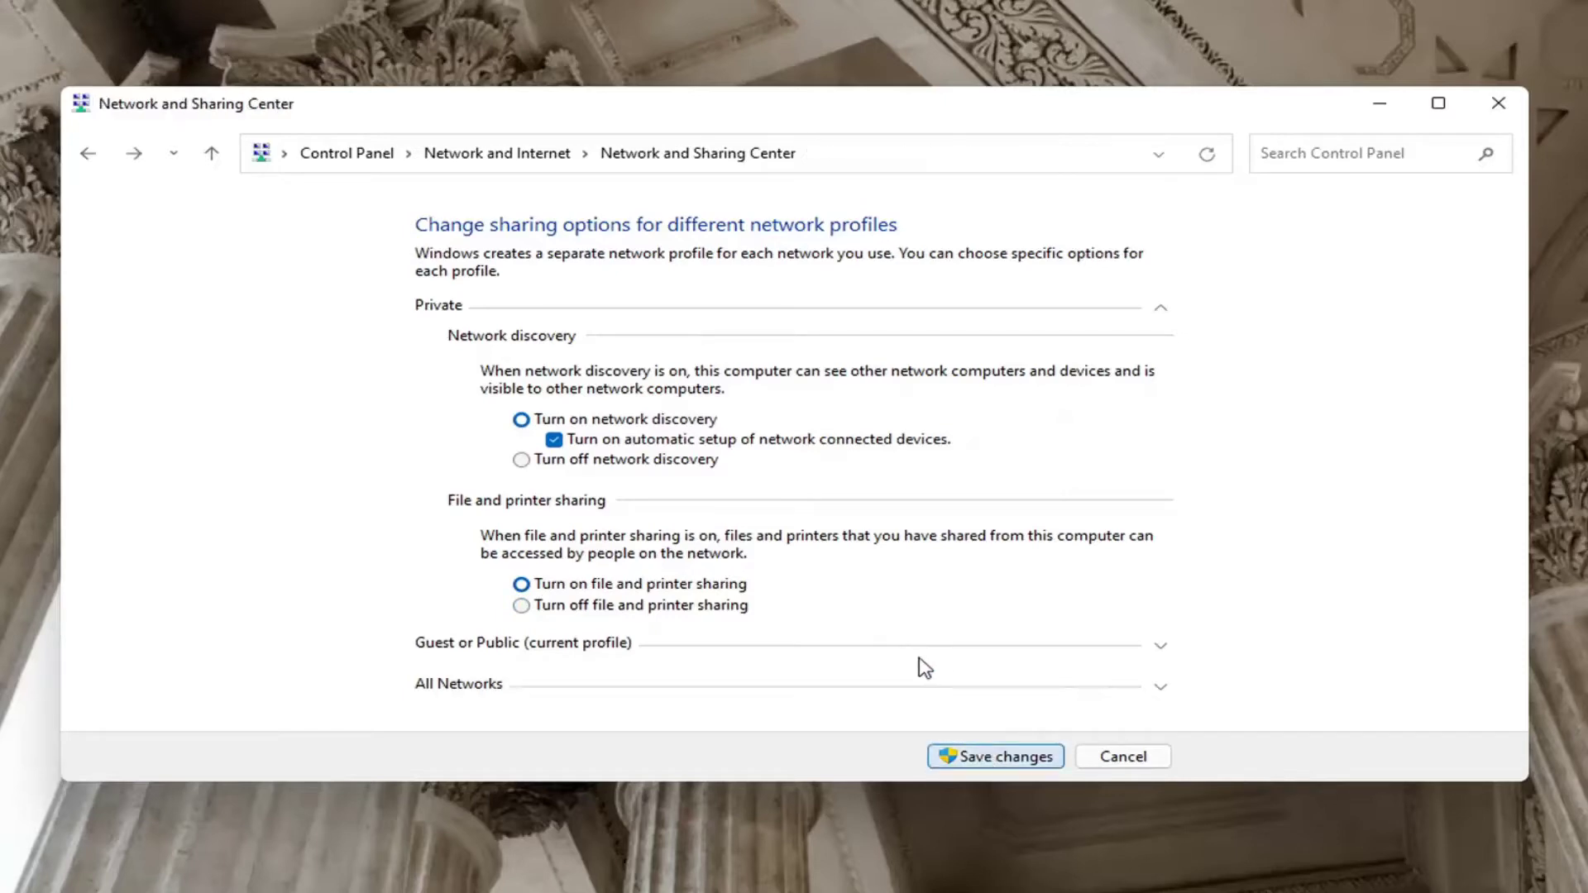